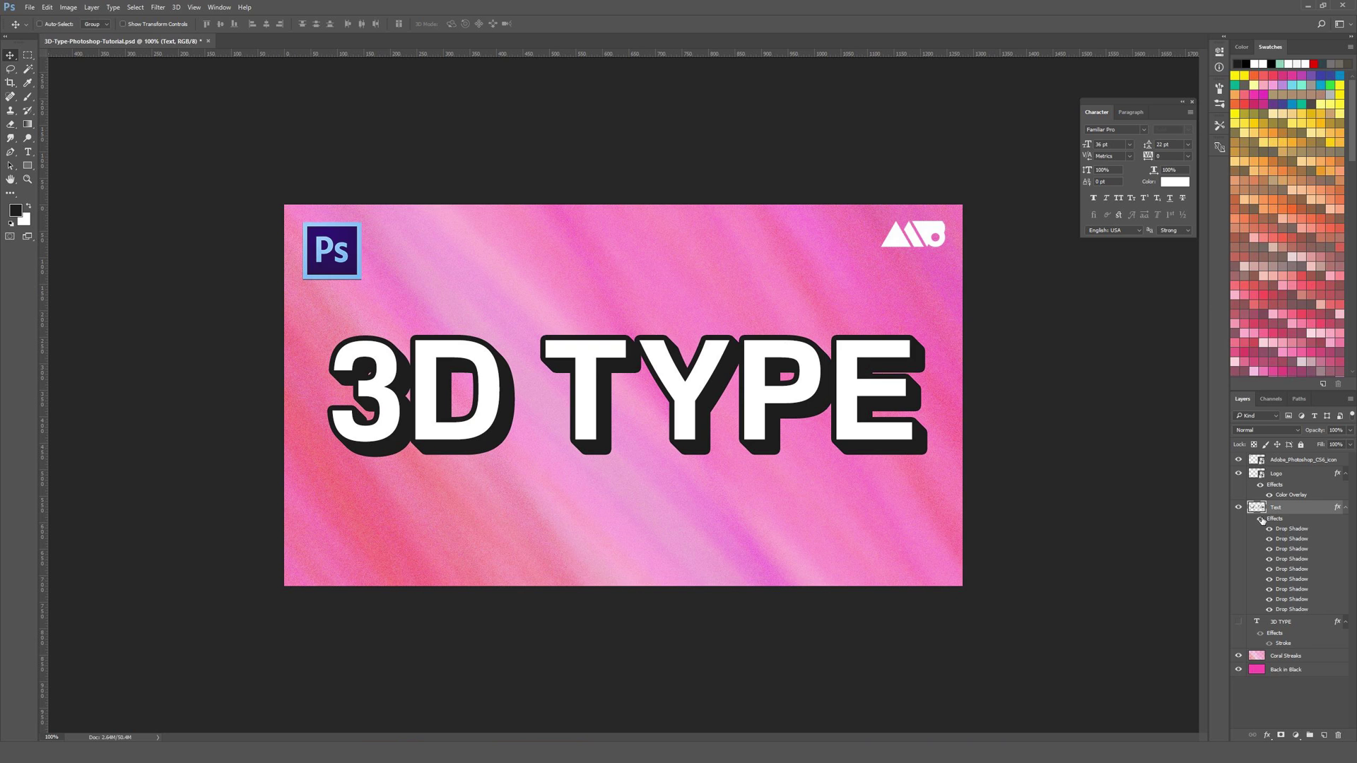
# Hide the finished Text layer and show the 3D TYPE text layer instead
pyautogui.click(1260, 520)
pyautogui.click(1261, 521)
pyautogui.click(1260, 521)
pyautogui.click(1260, 521)
pyautogui.click(1238, 507)
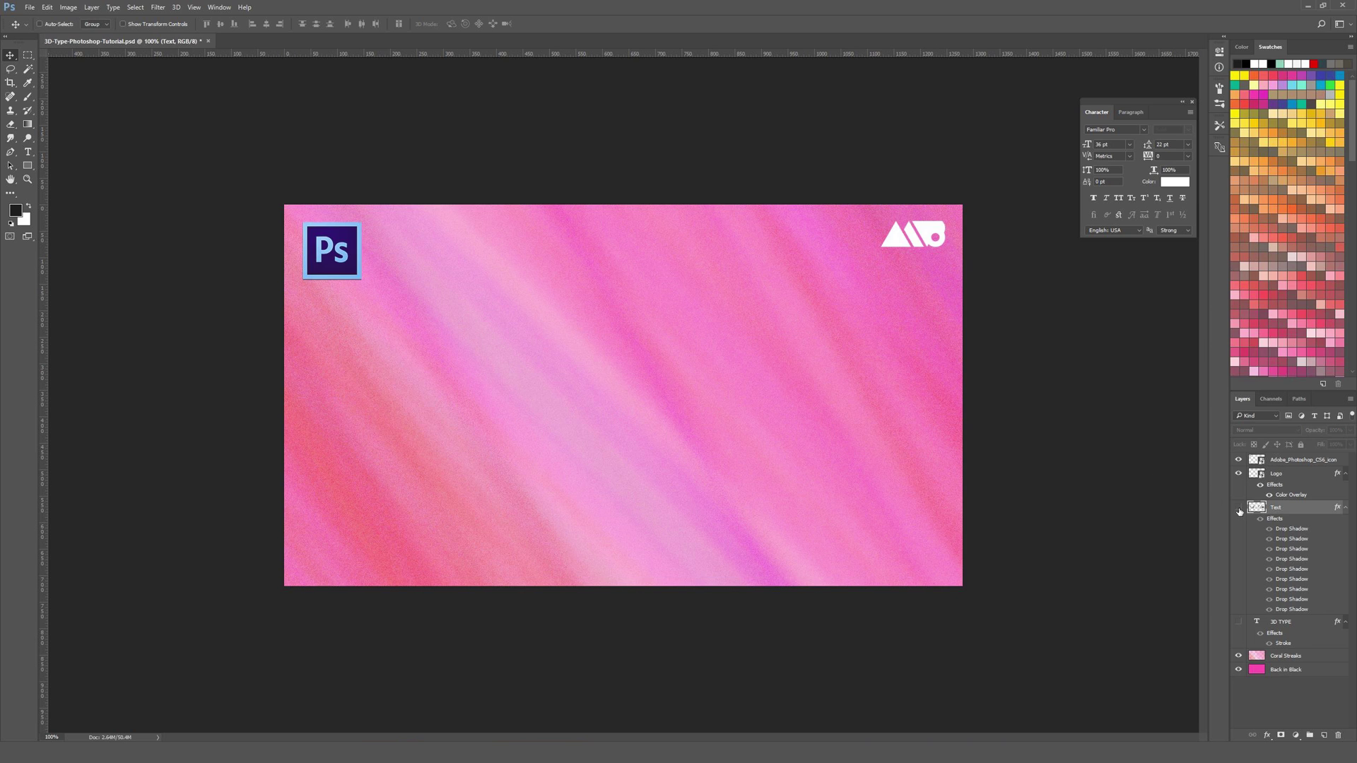
pyautogui.click(1238, 622)
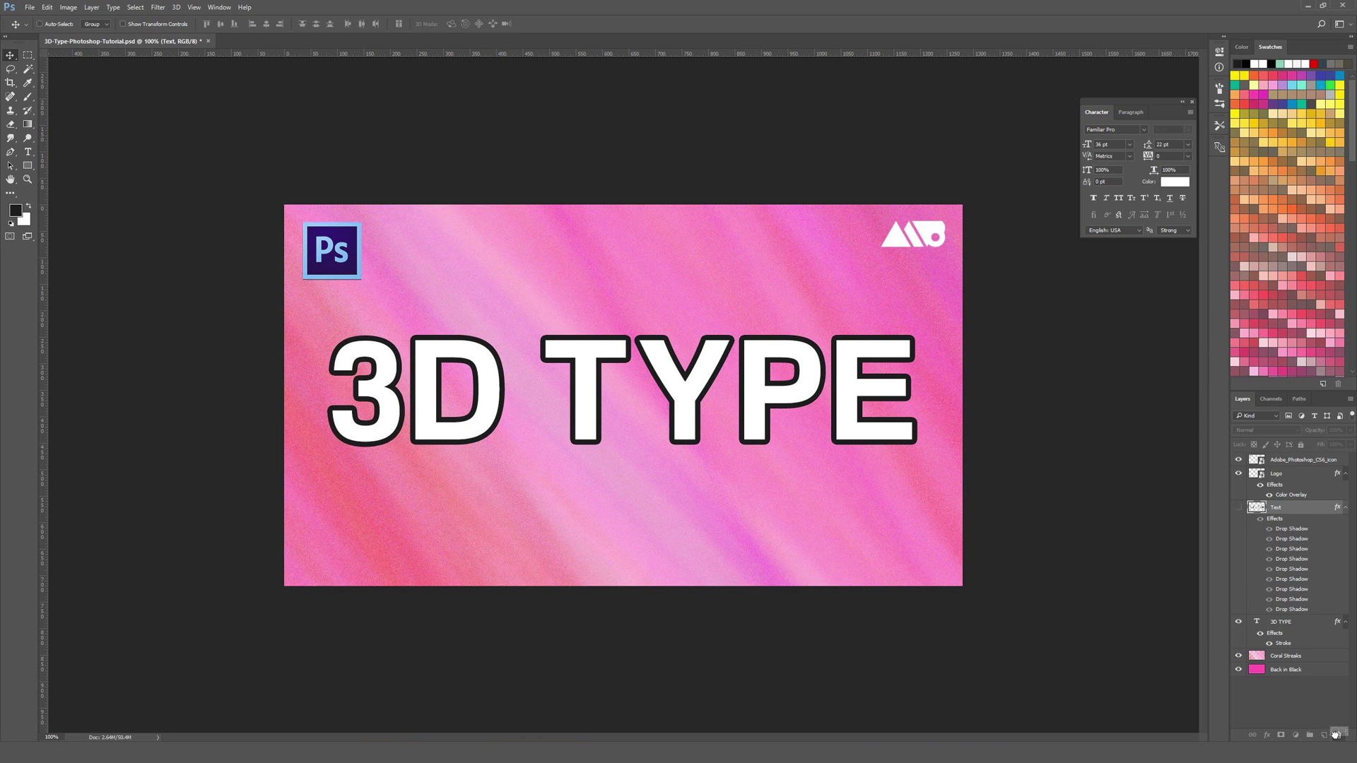
# Delete the Stroke effect from the 3D TYPE layer and make that text layer the active one
pyautogui.moveTo(1338, 735); pyautogui.dragTo(1338, 736)
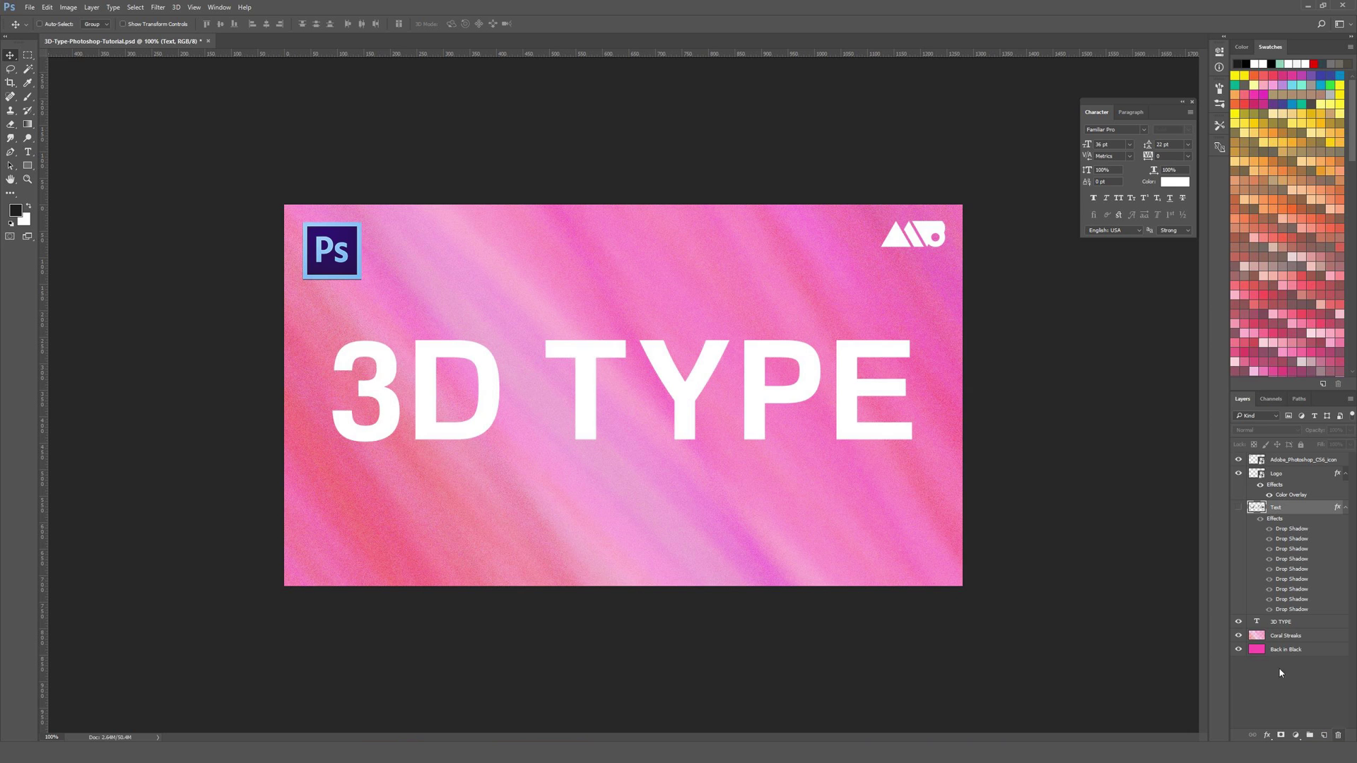
pyautogui.moveTo(1239, 637); pyautogui.dragTo(1238, 650)
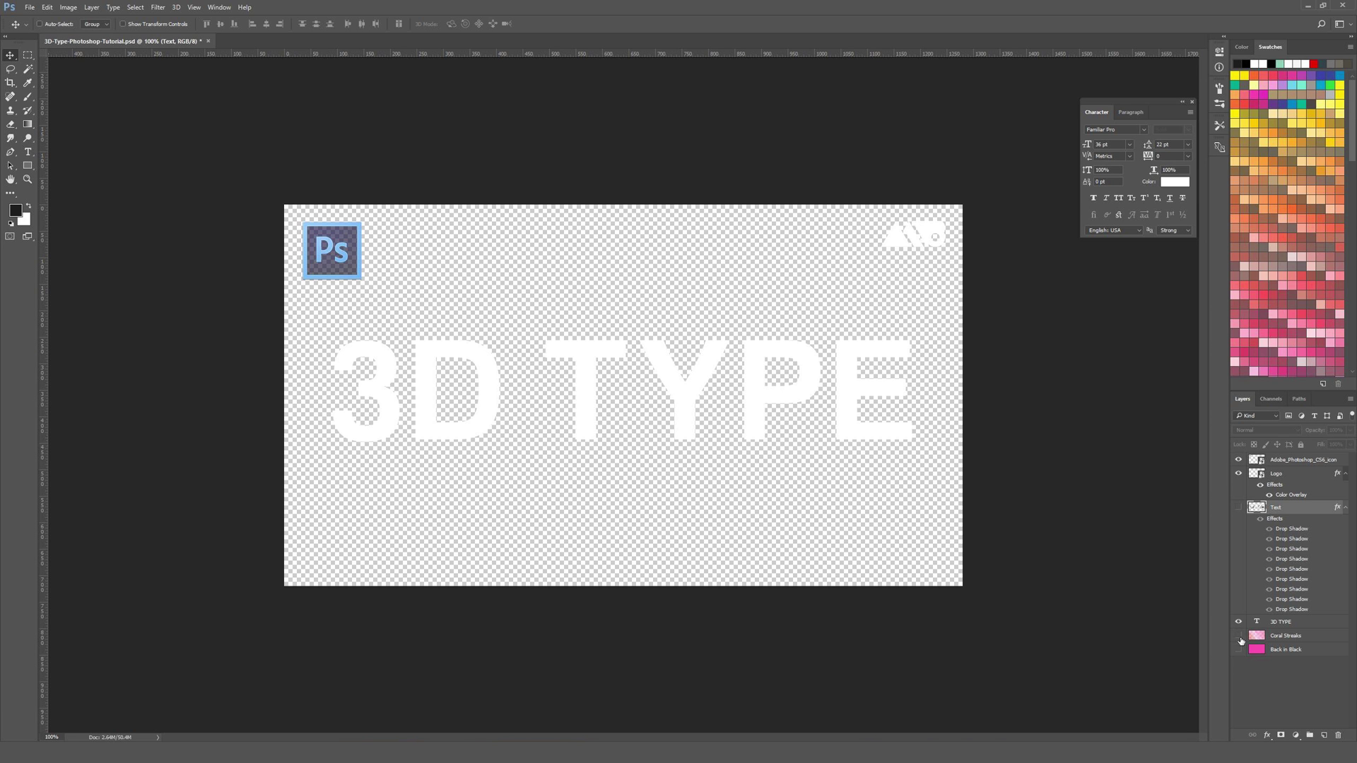
pyautogui.moveTo(1238, 636); pyautogui.dragTo(1238, 650)
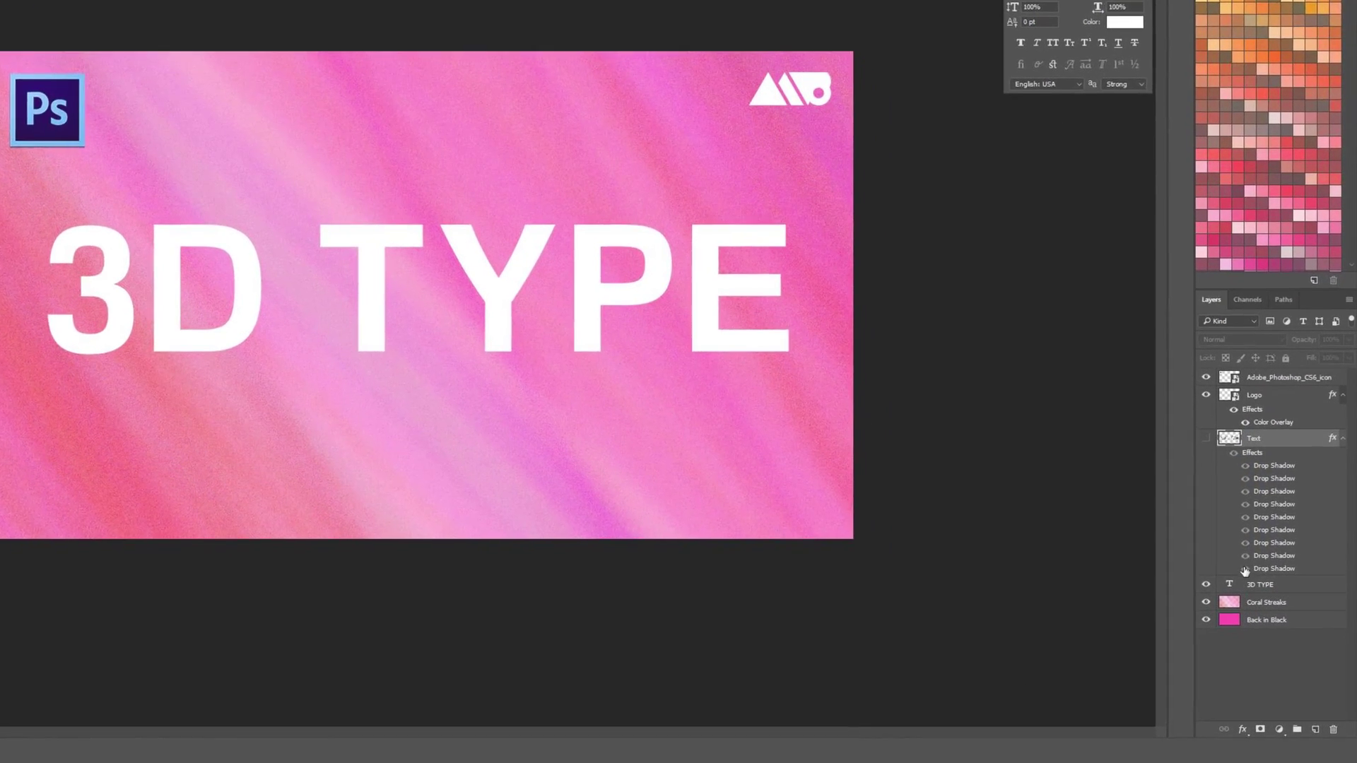
pyautogui.click(1217, 586)
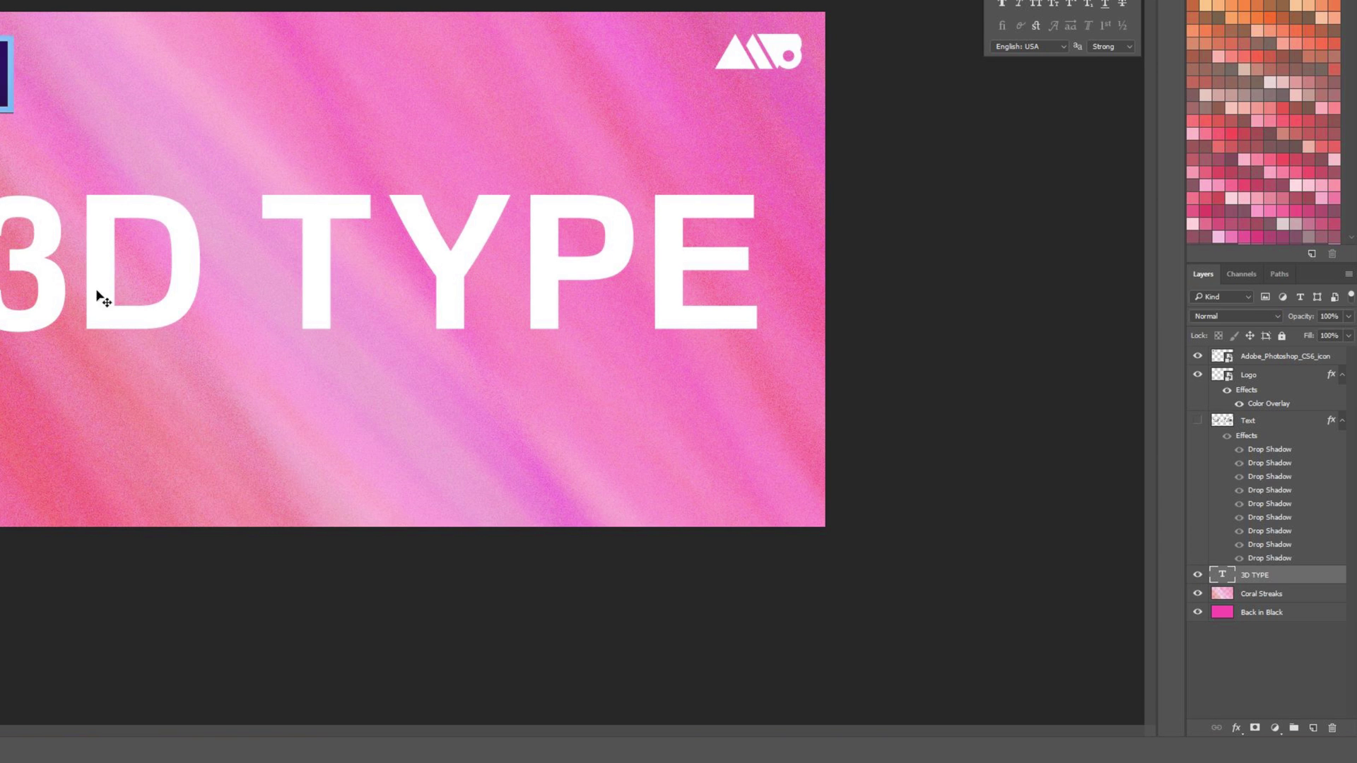
pyautogui.click(1200, 578)
pyautogui.click(1199, 576)
# Add a Stroke effect to the 3D TYPE layer with size 10 px, position Outside, blend mode Normal and opacity 100%
pyautogui.click(1236, 728)
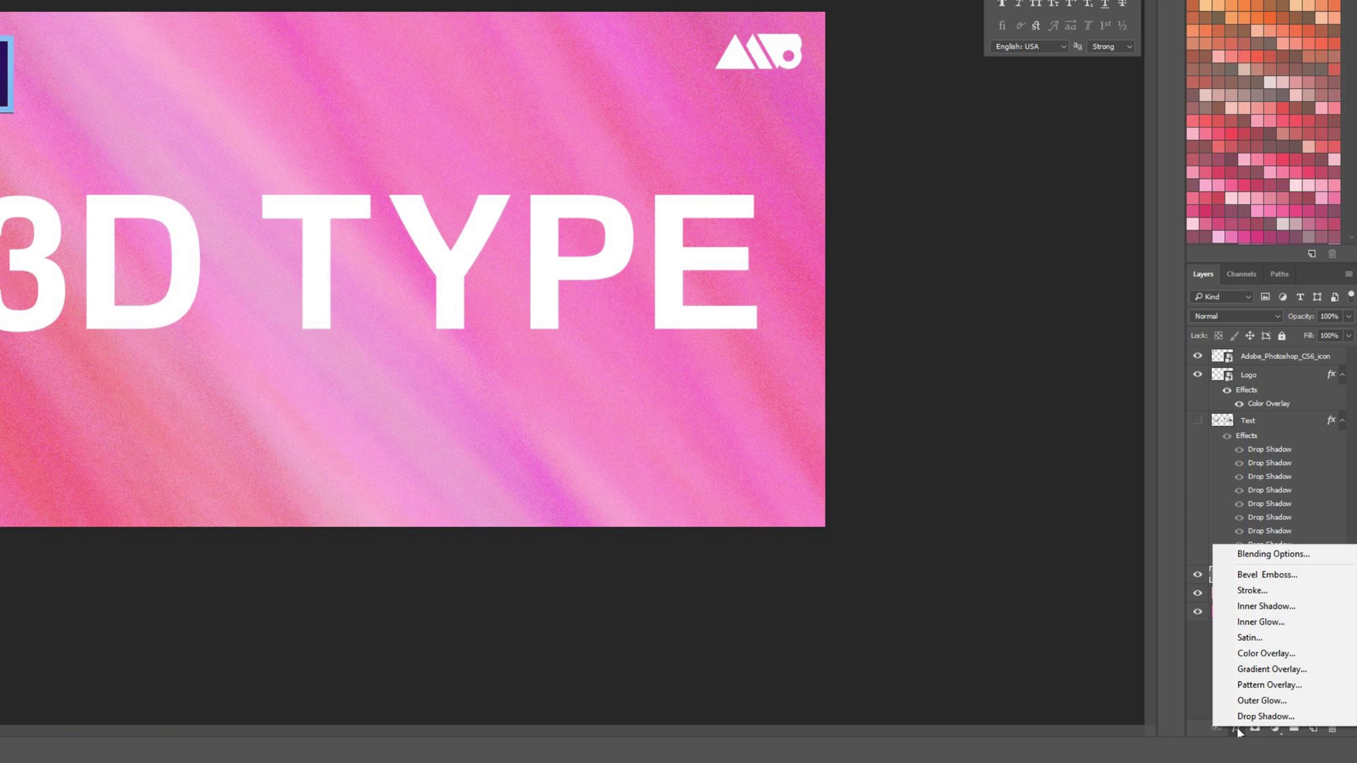
pyautogui.click(1282, 592)
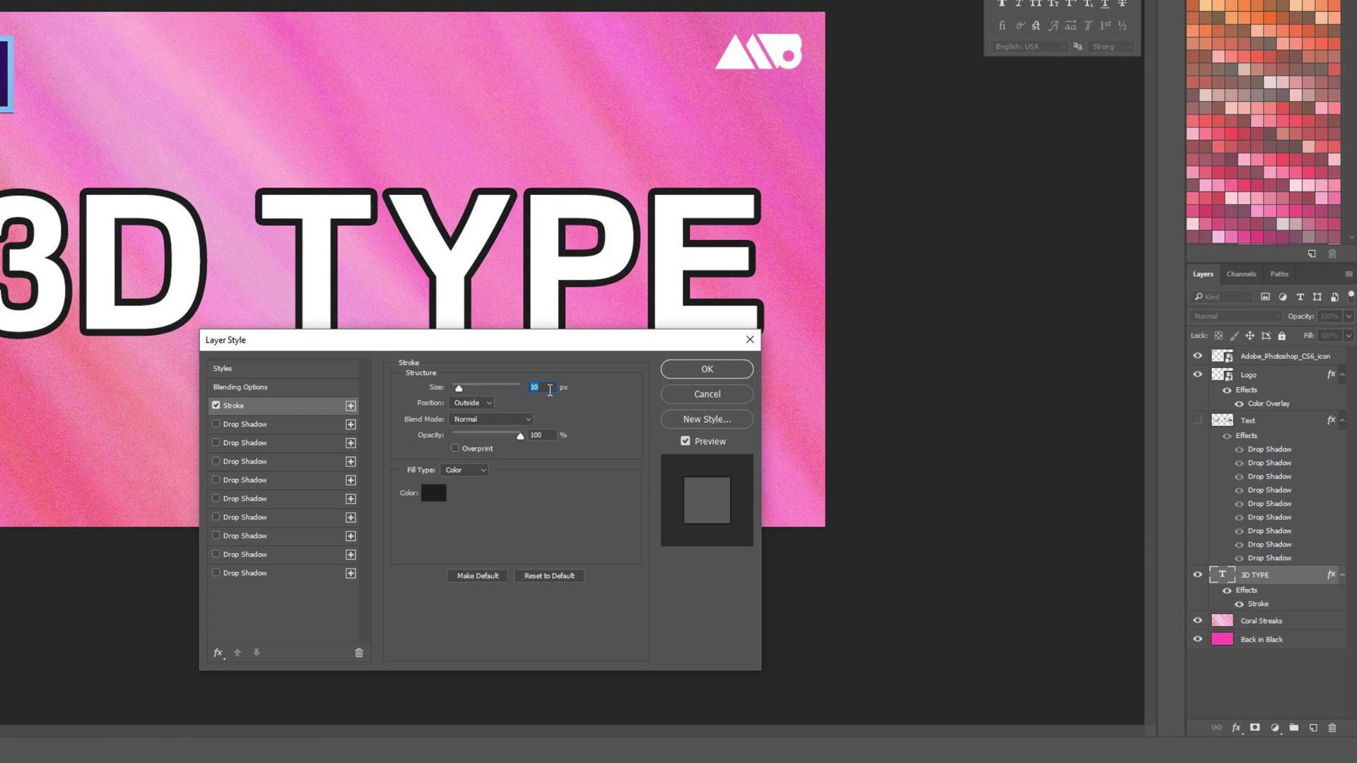
pyautogui.click(476, 402)
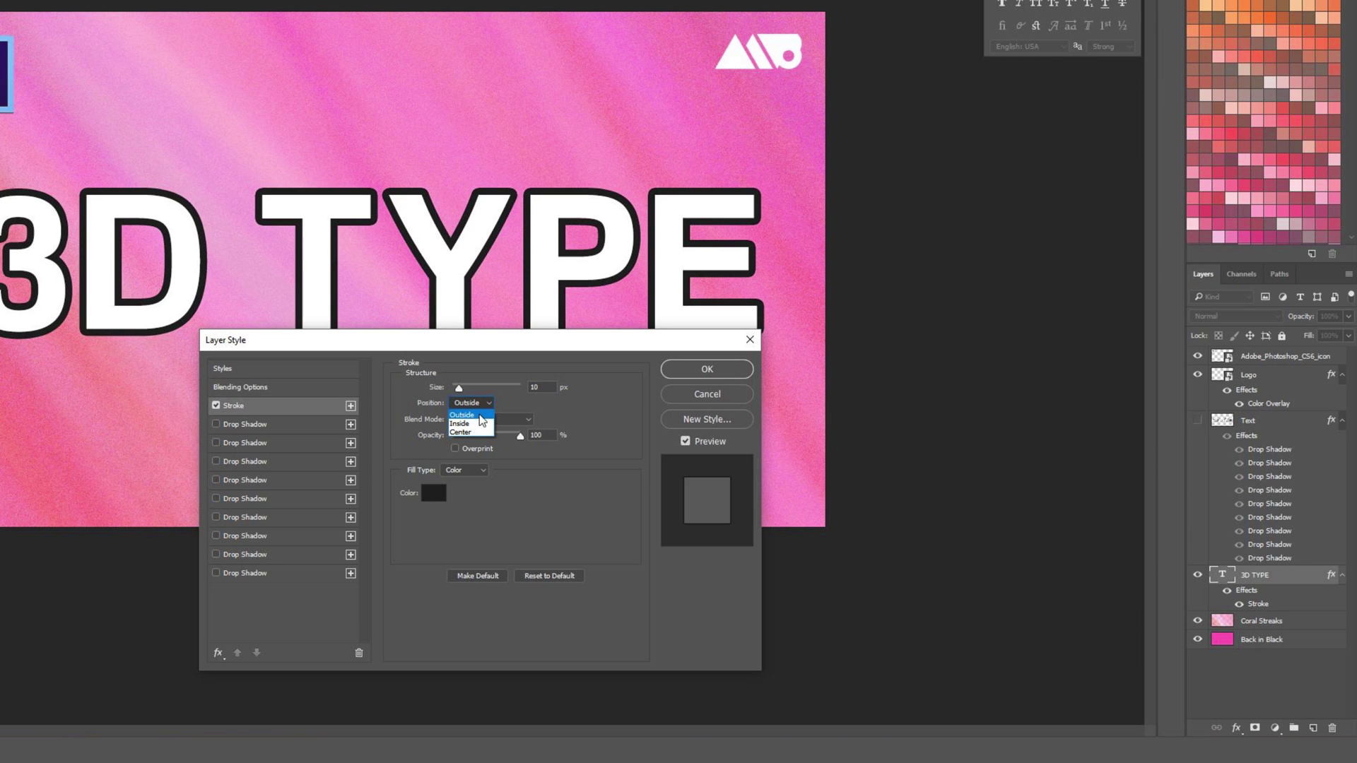
pyautogui.click(479, 415)
pyautogui.click(507, 419)
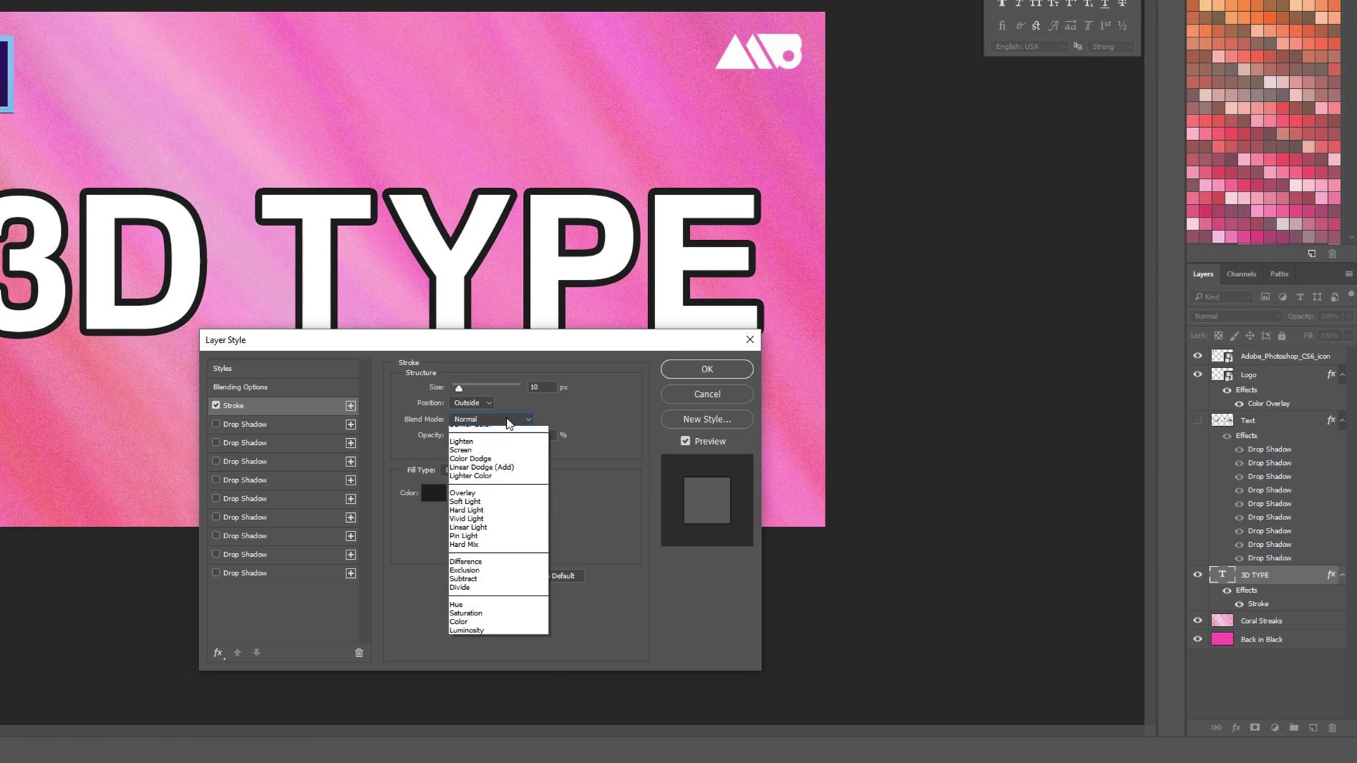
pyautogui.click(475, 432)
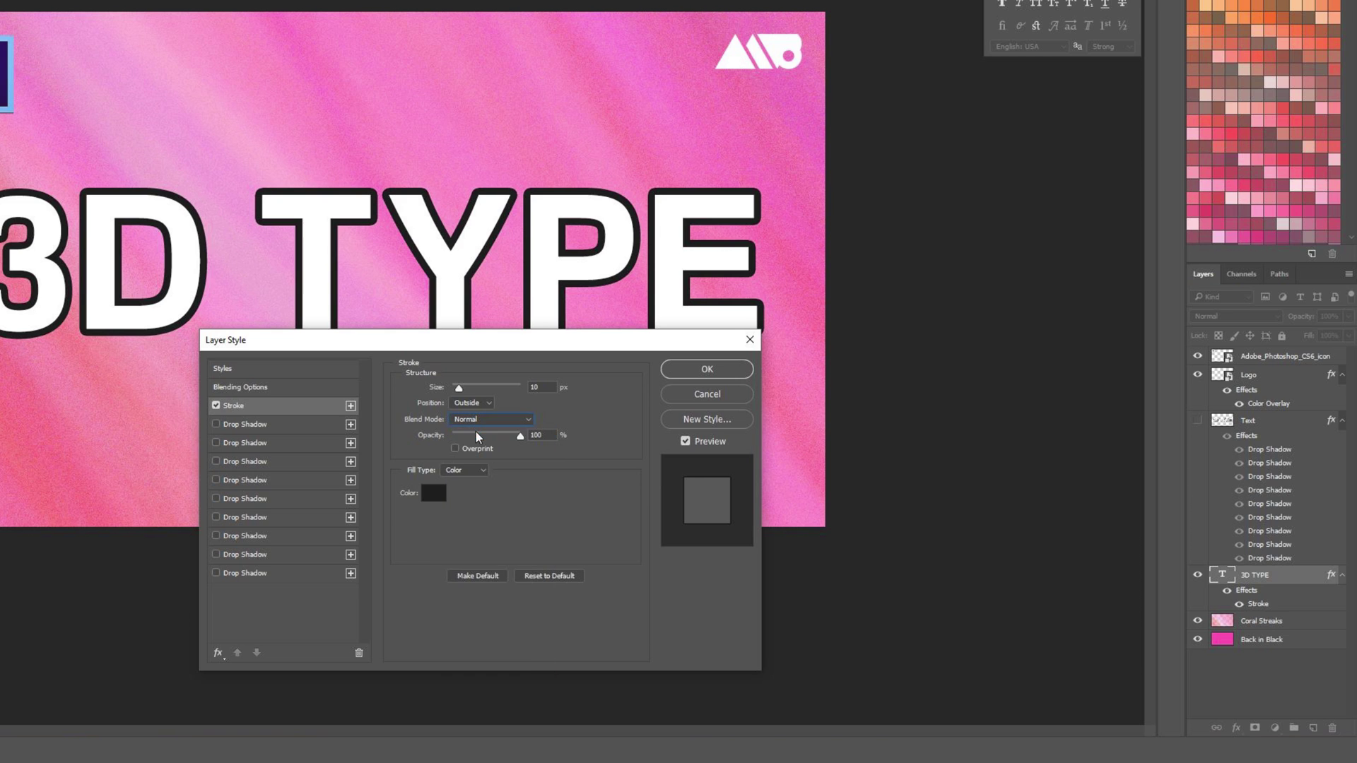
pyautogui.click(535, 436)
# Use the hex colour 1d1d1d for the stroke and apply the layer style
pyautogui.click(431, 500)
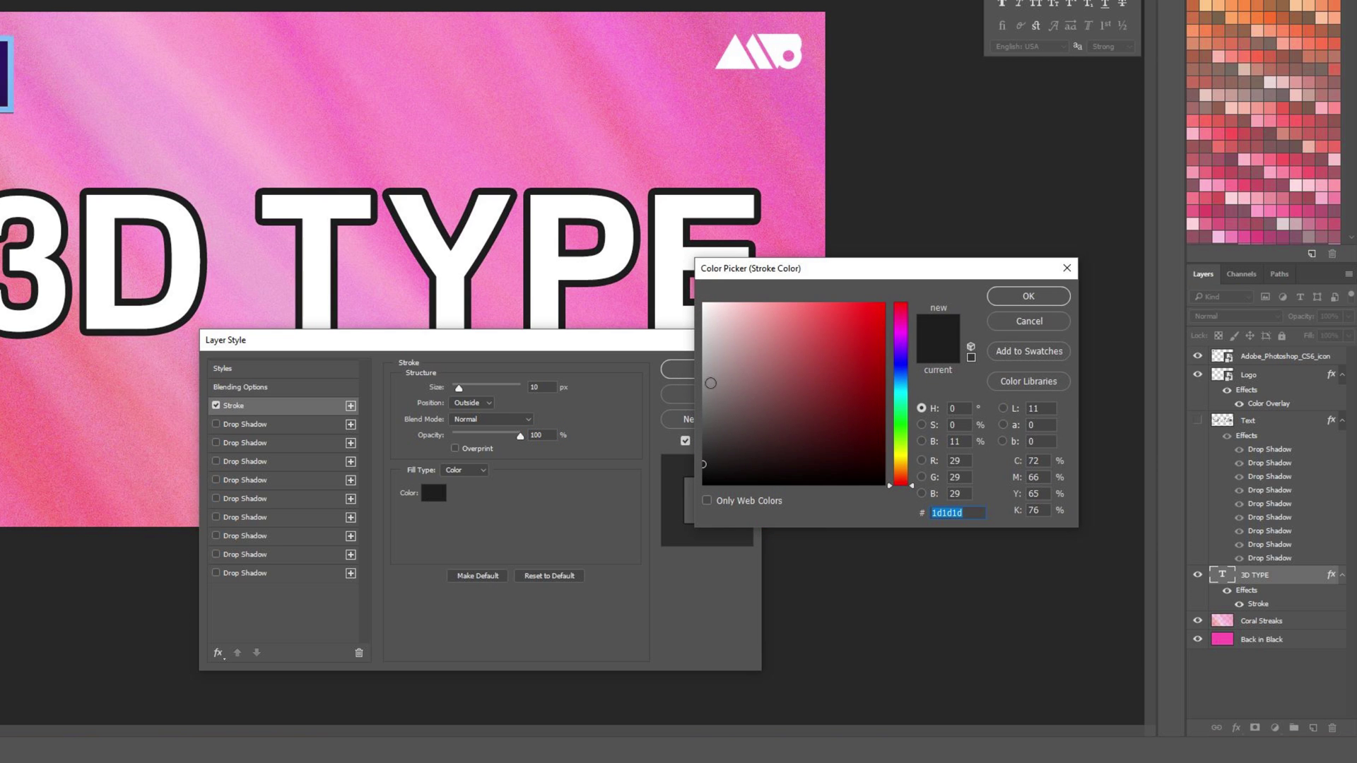
pyautogui.click(964, 512)
pyautogui.moveTo(968, 512); pyautogui.dragTo(925, 513)
pyautogui.moveTo(861, 272); pyautogui.dragTo(424, 181)
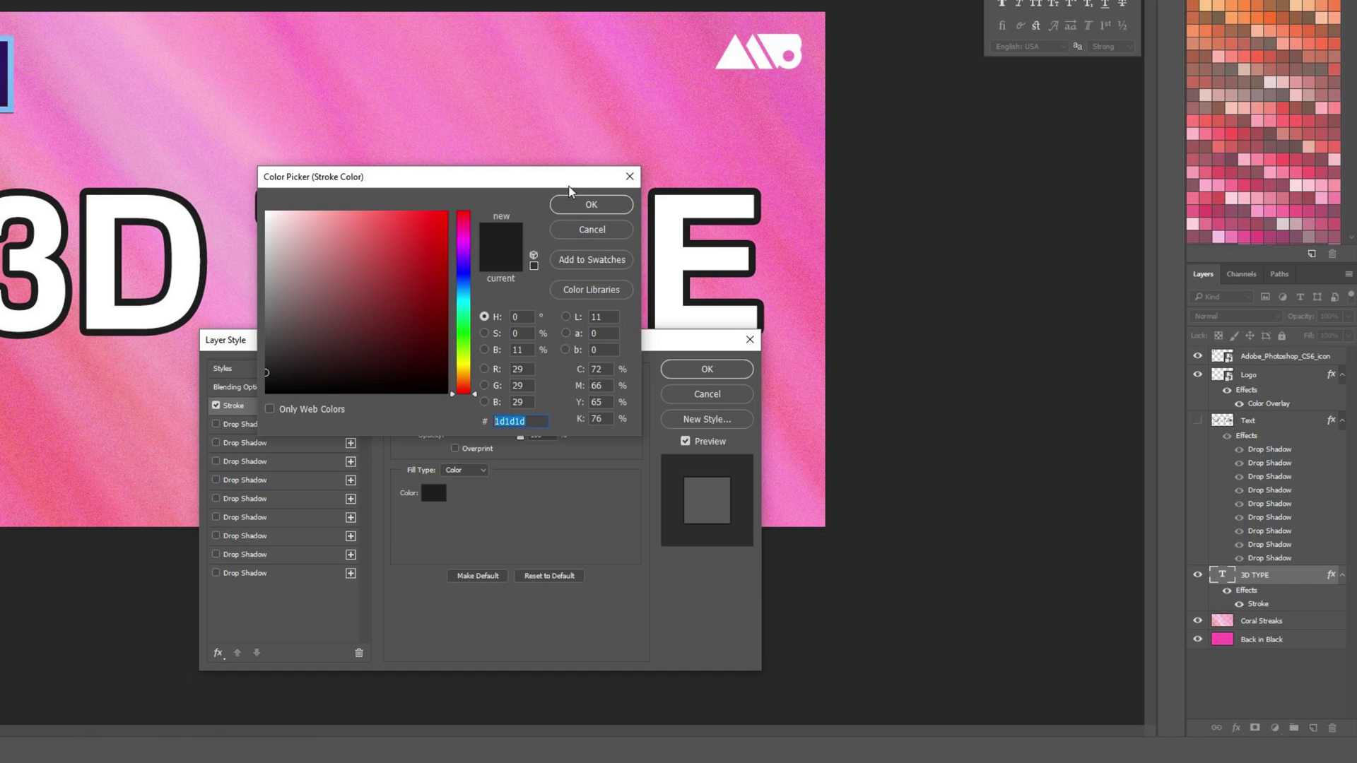
pyautogui.click(589, 207)
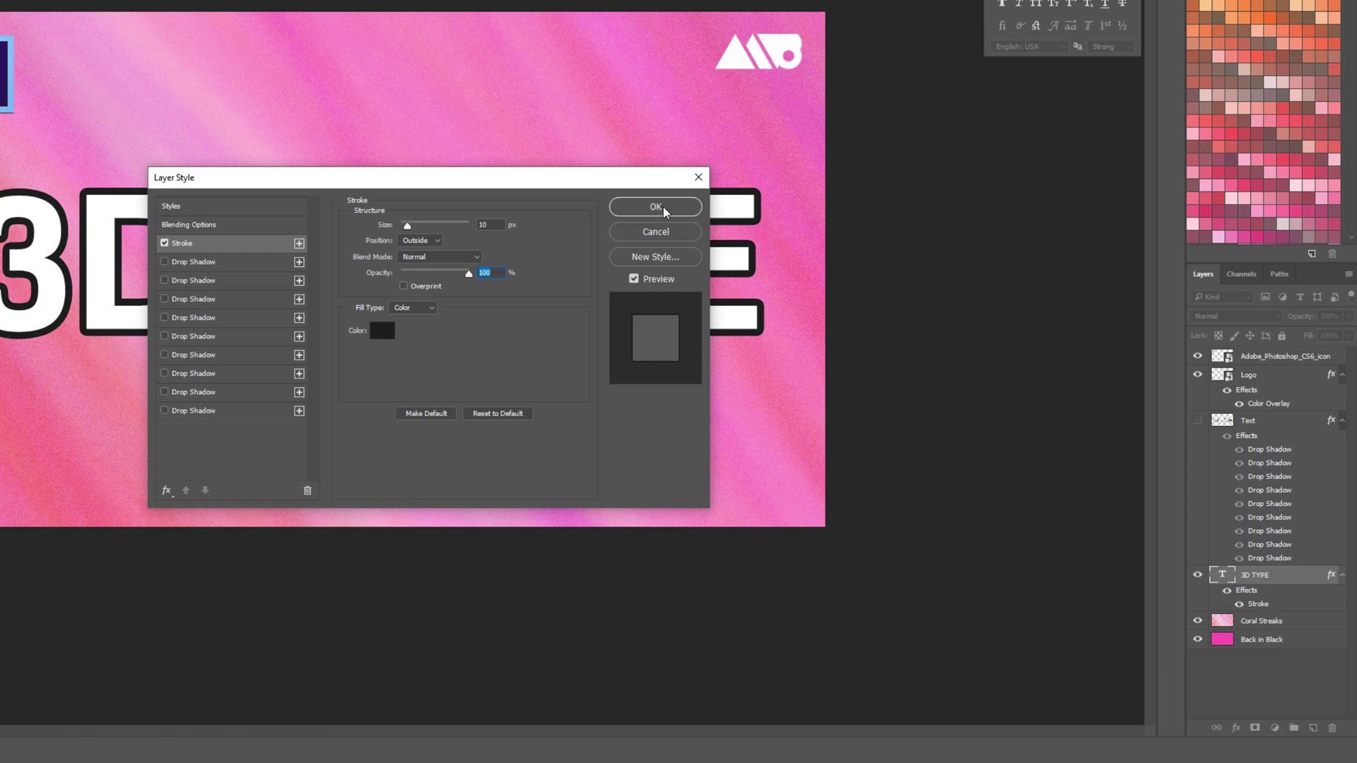
pyautogui.click(656, 207)
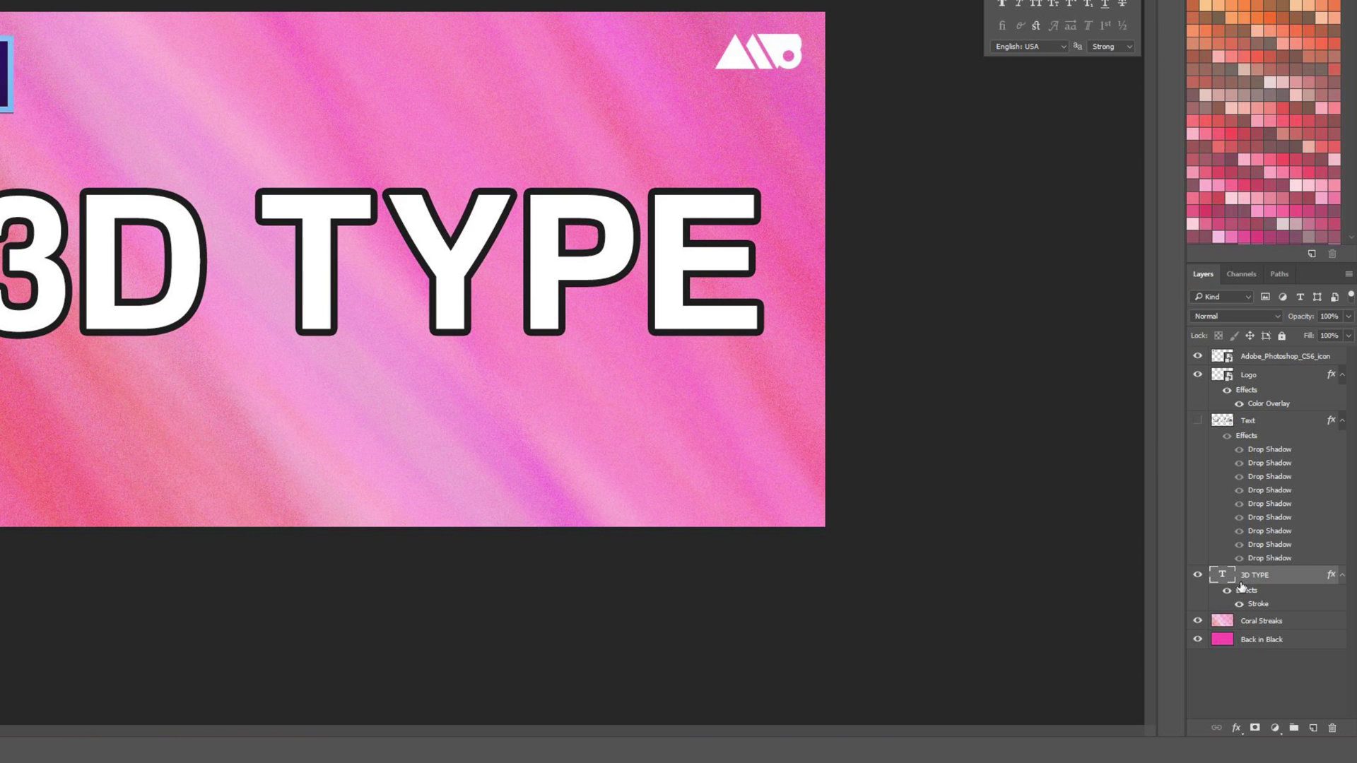
# Duplicate the stroked 3D TYPE text layer
pyautogui.click(1226, 592)
pyautogui.click(1226, 592)
pyautogui.hotkey('ctrl', 'j')
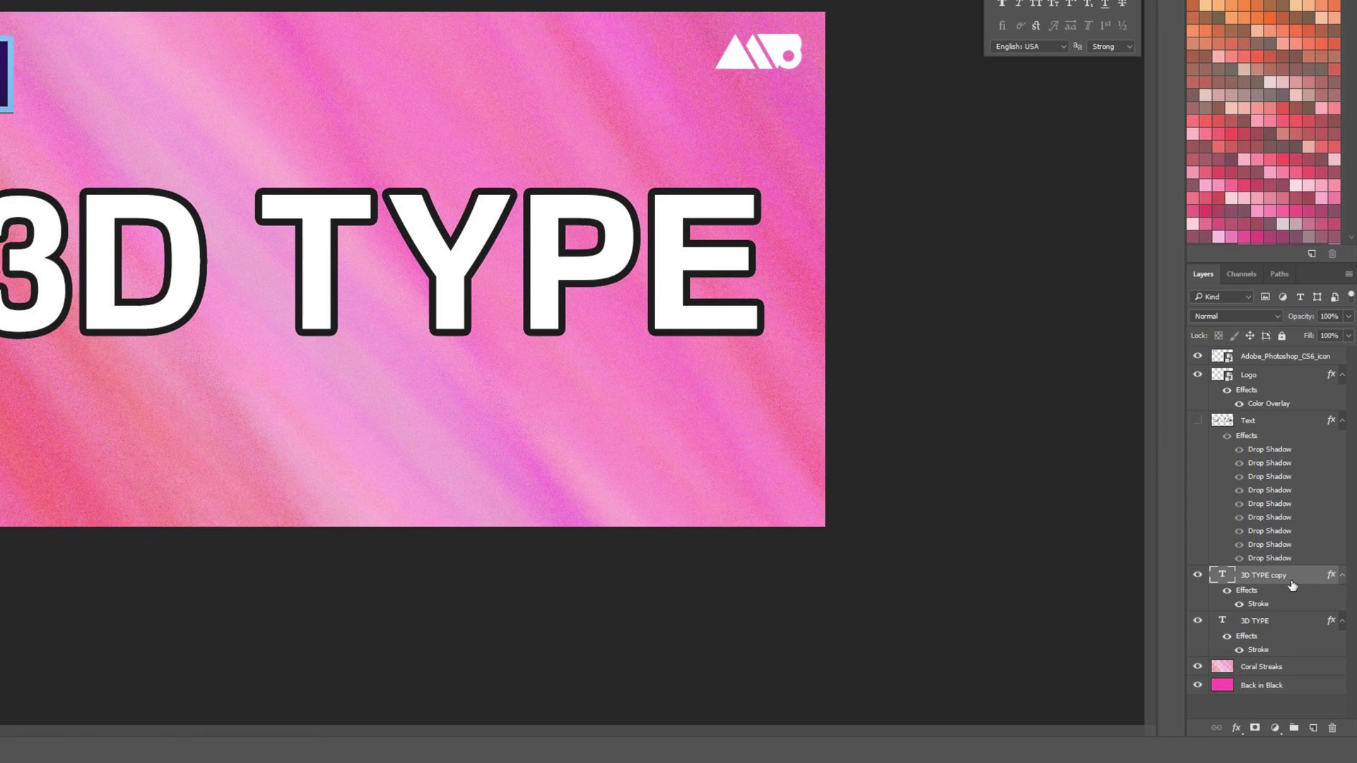
pyautogui.moveTo(1288, 578); pyautogui.dragTo(1312, 726)
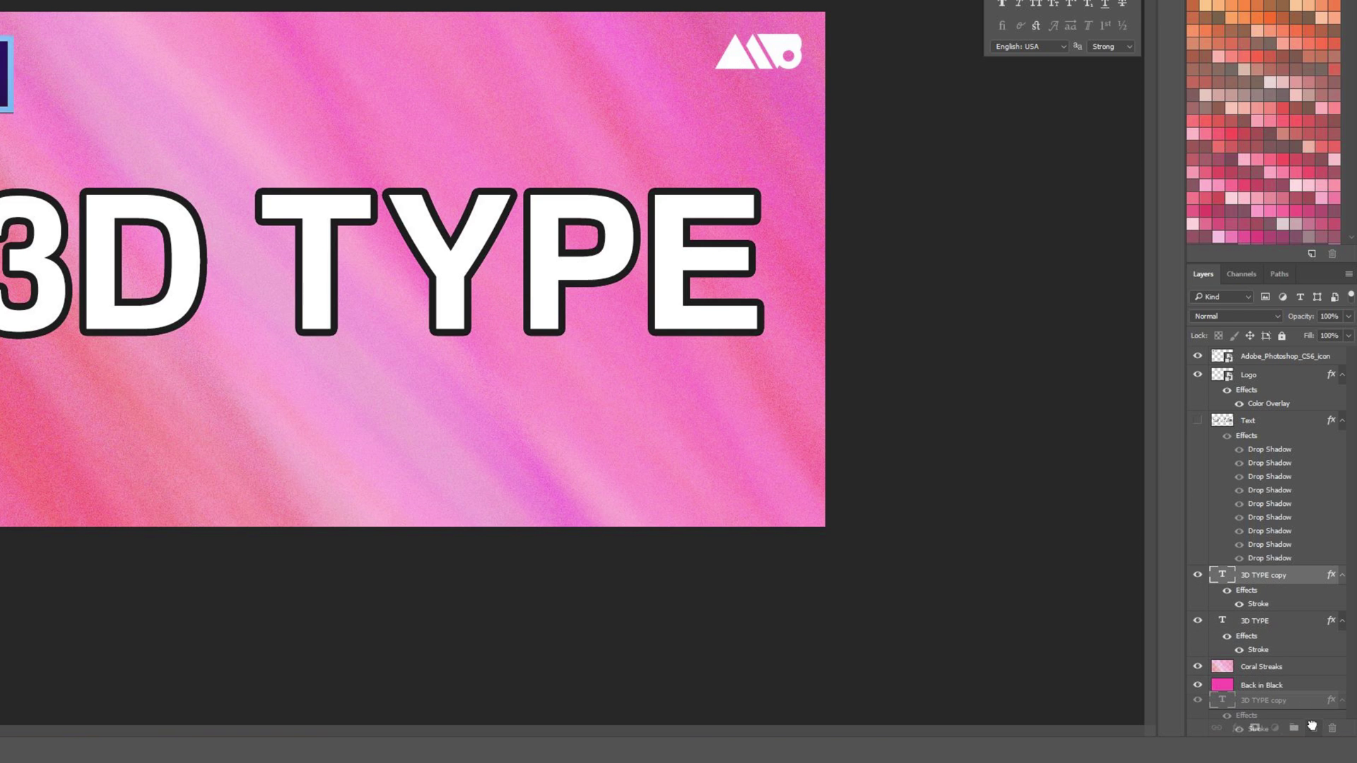
pyautogui.moveTo(1312, 726); pyautogui.dragTo(1312, 726)
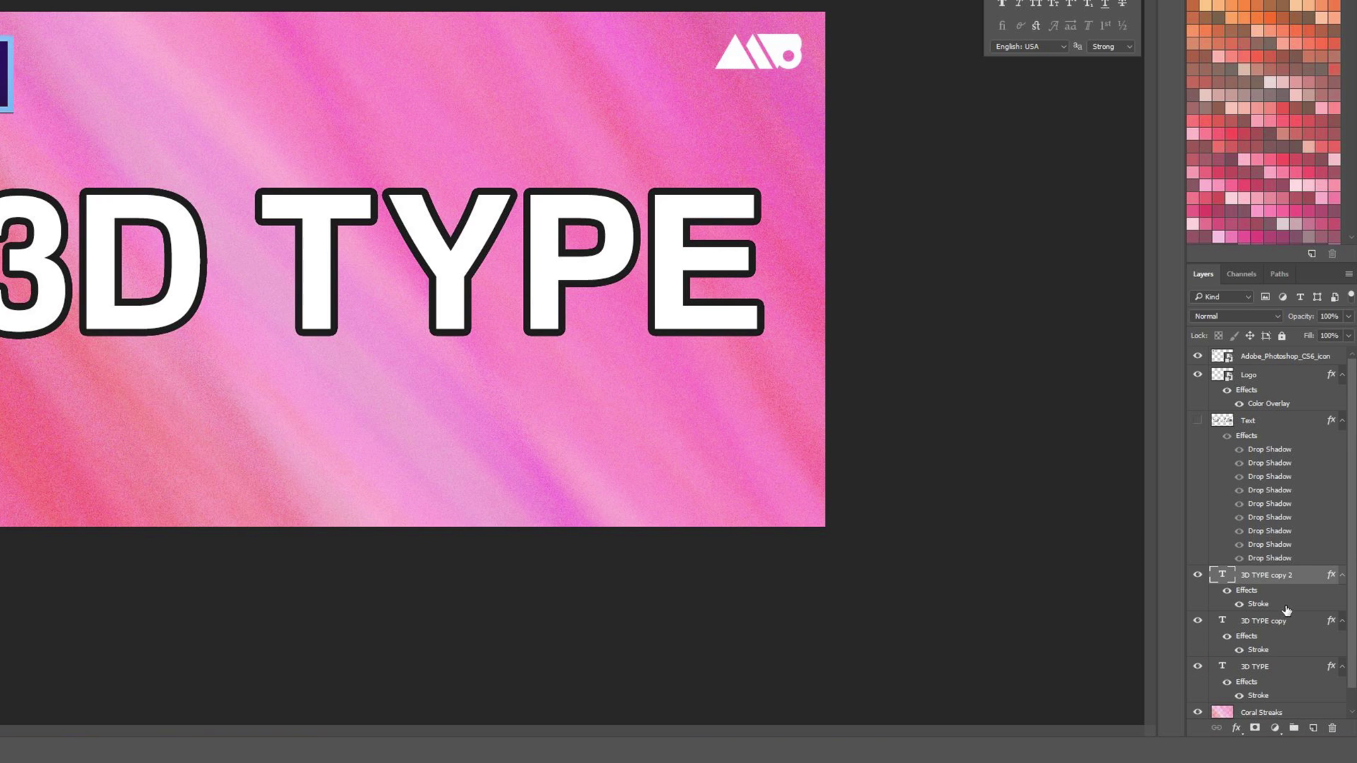
pyautogui.hotkey('ctrl', 'z')
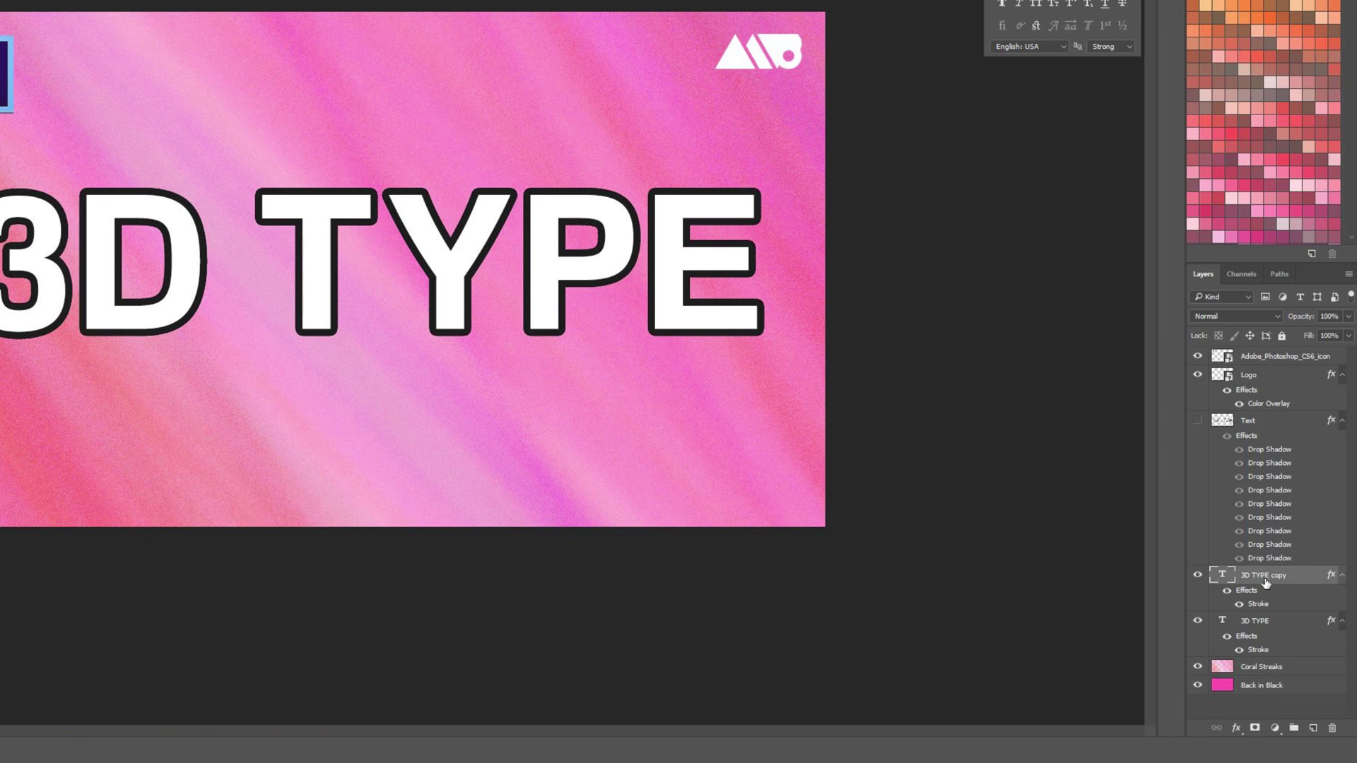
# Hide the original 3D TYPE layer, leaving its copy visible, and inspect the outlined letters up close
pyautogui.click(1197, 621)
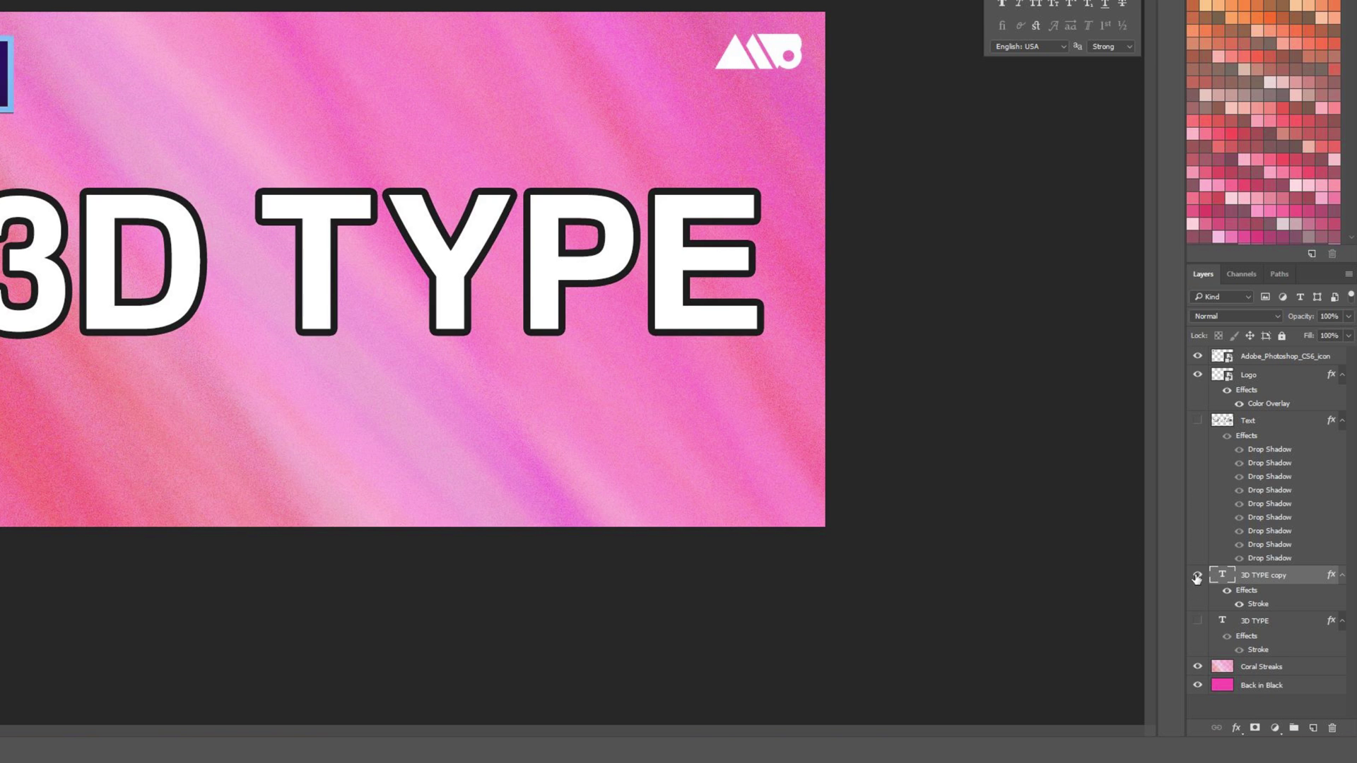
pyautogui.click(1196, 576)
pyautogui.click(1197, 576)
pyautogui.scroll(3, 657, 332)
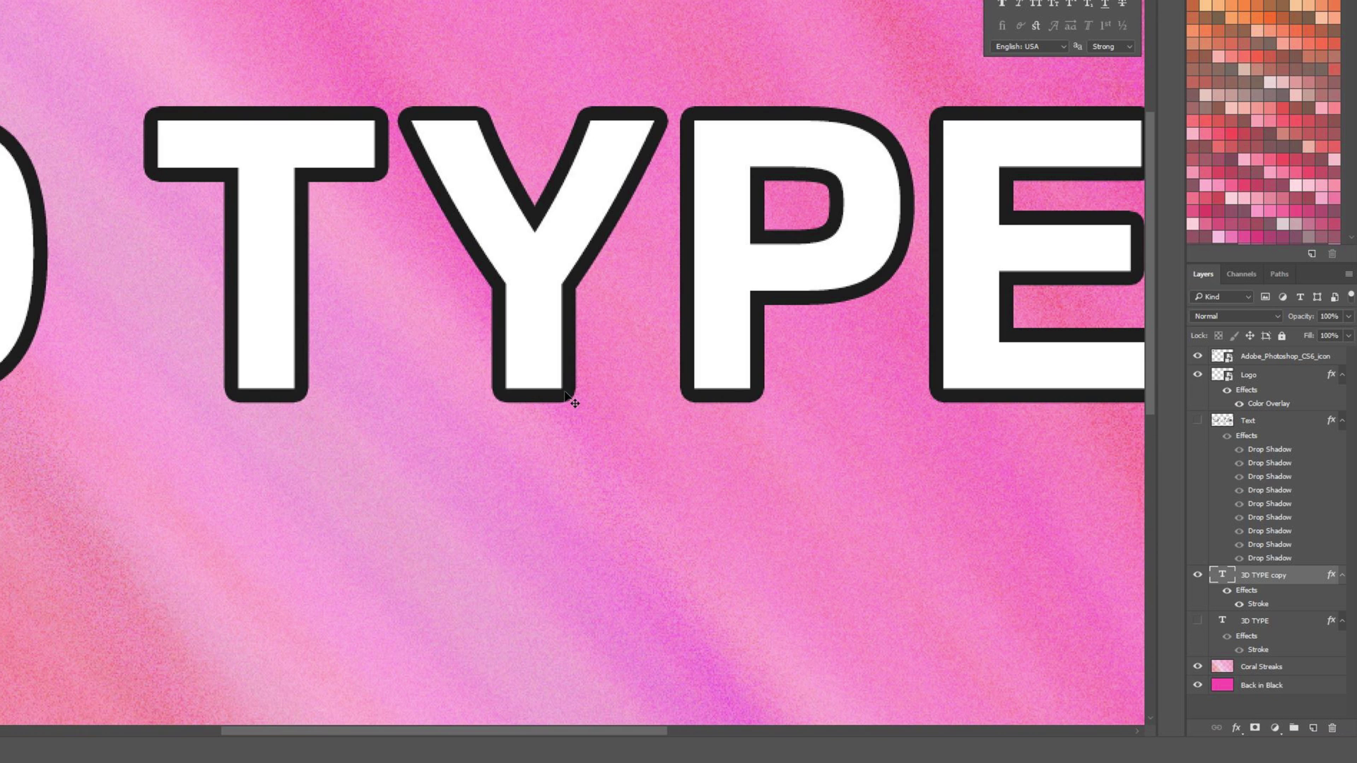
pyautogui.scroll(-3, 463, 362)
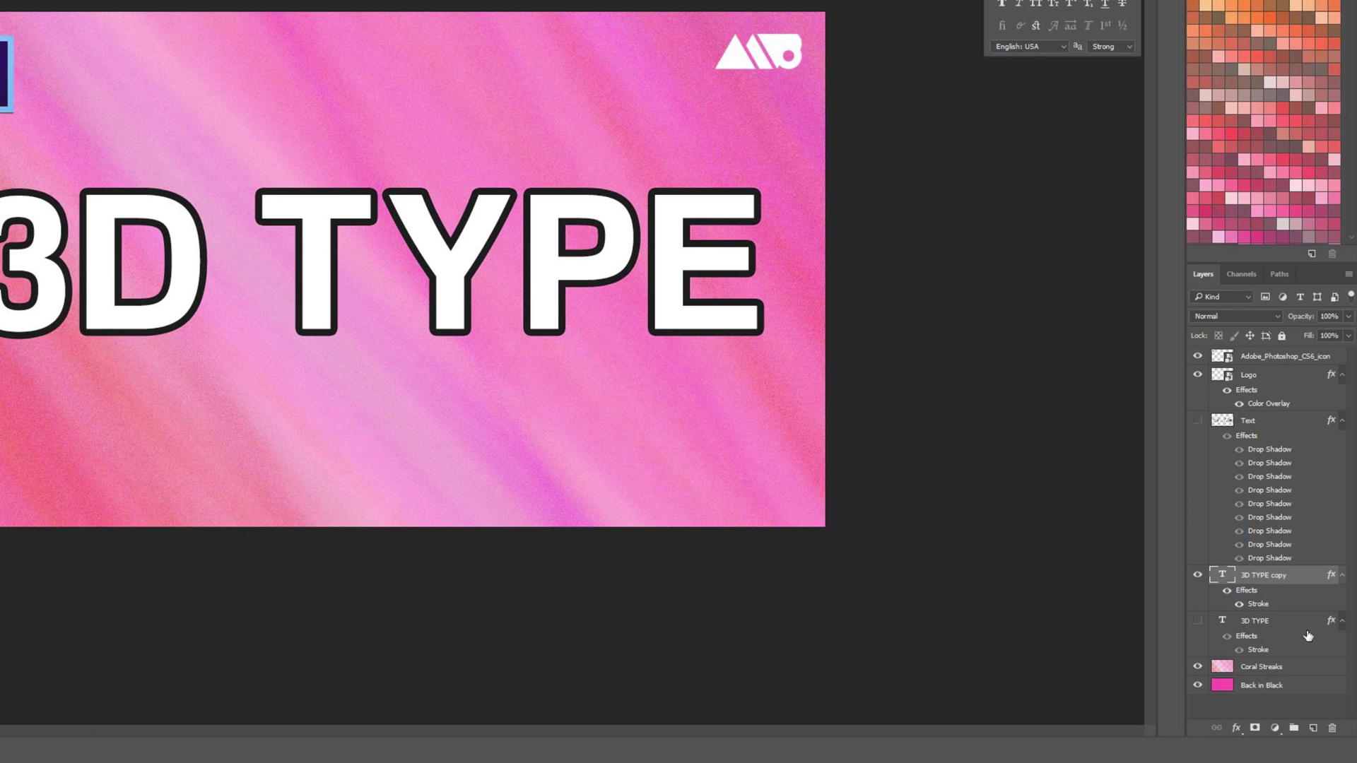
# Create a blank layer above the 3D TYPE copy and select both layers together
pyautogui.click(1313, 729)
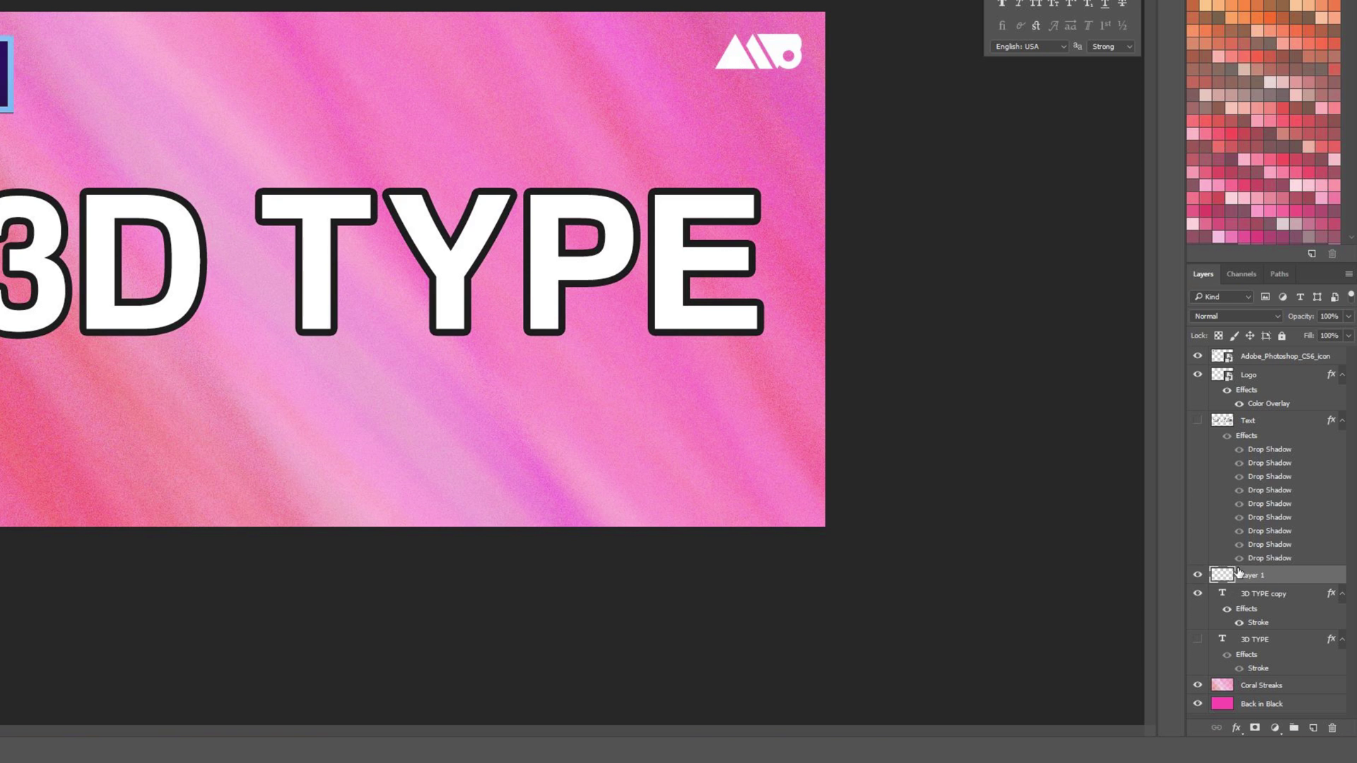
pyautogui.keyDown('ctrl'); pyautogui.click(1259, 598); pyautogui.keyUp('ctrl')
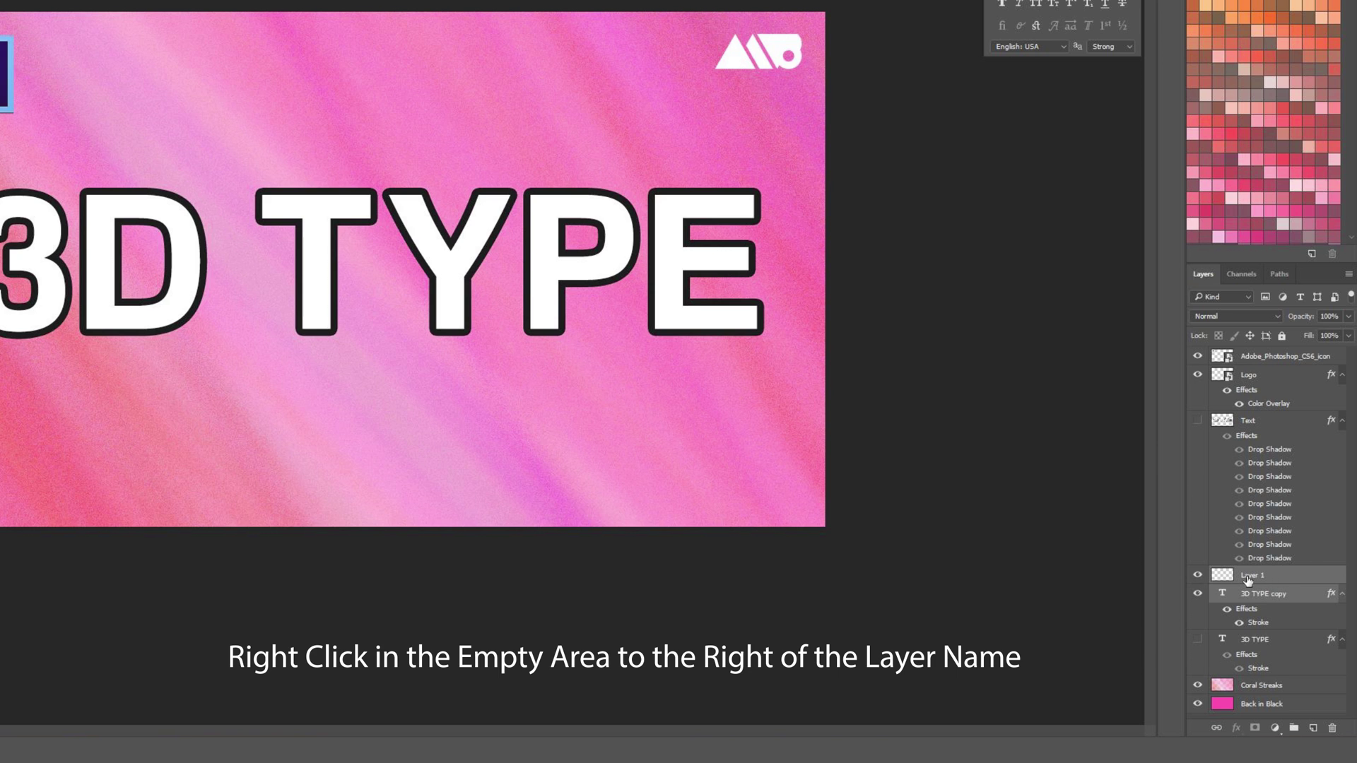
pyautogui.rightClick(1303, 578)
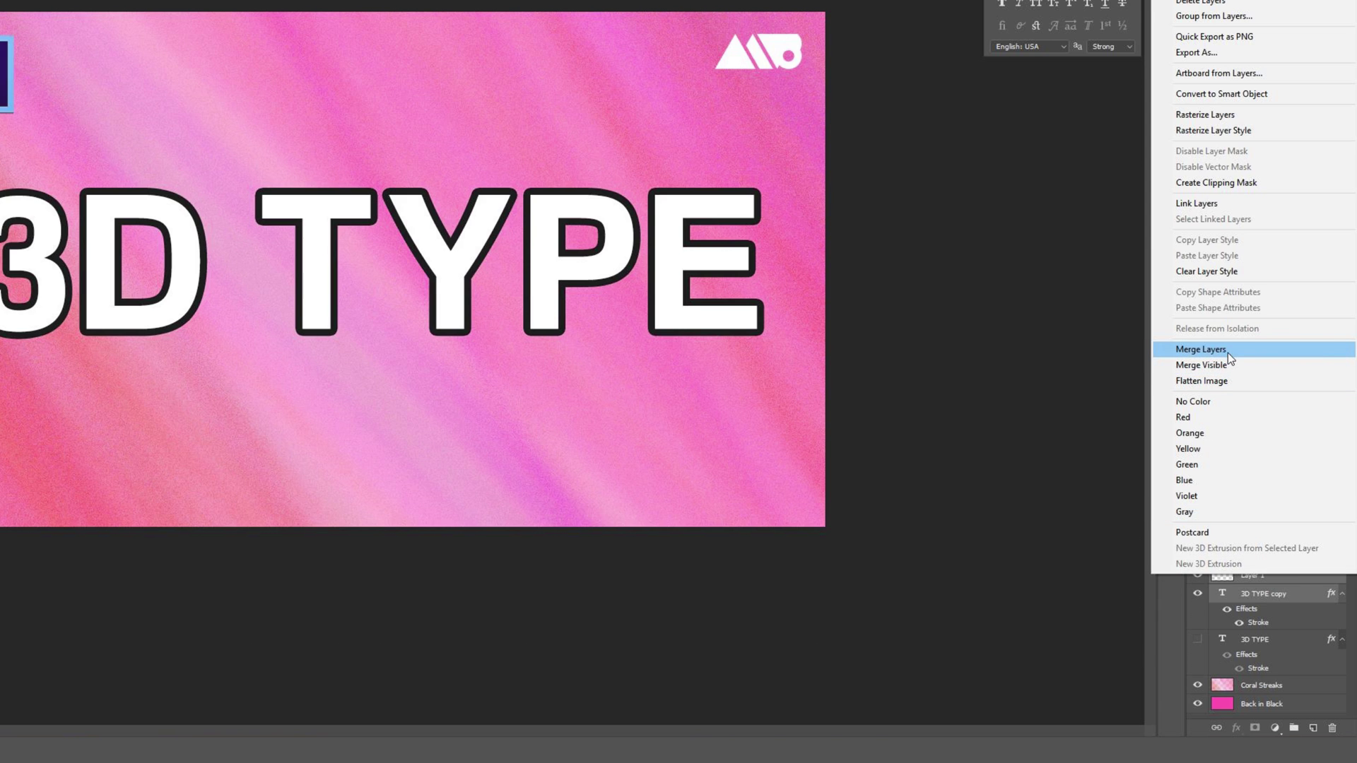
pyautogui.click(1245, 592)
pyautogui.rightClick(1245, 592)
pyautogui.click(1257, 595)
pyautogui.rightClick(1238, 595)
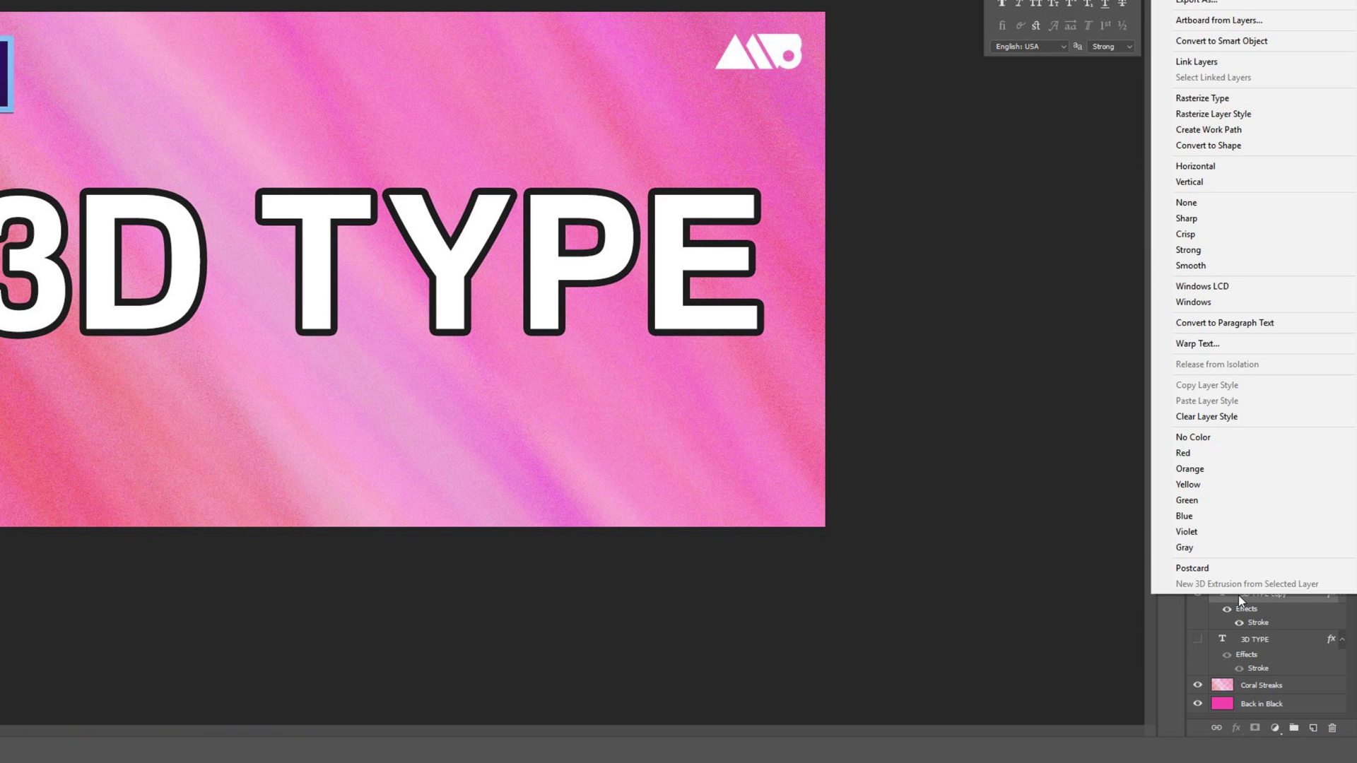
pyautogui.click(1296, 601)
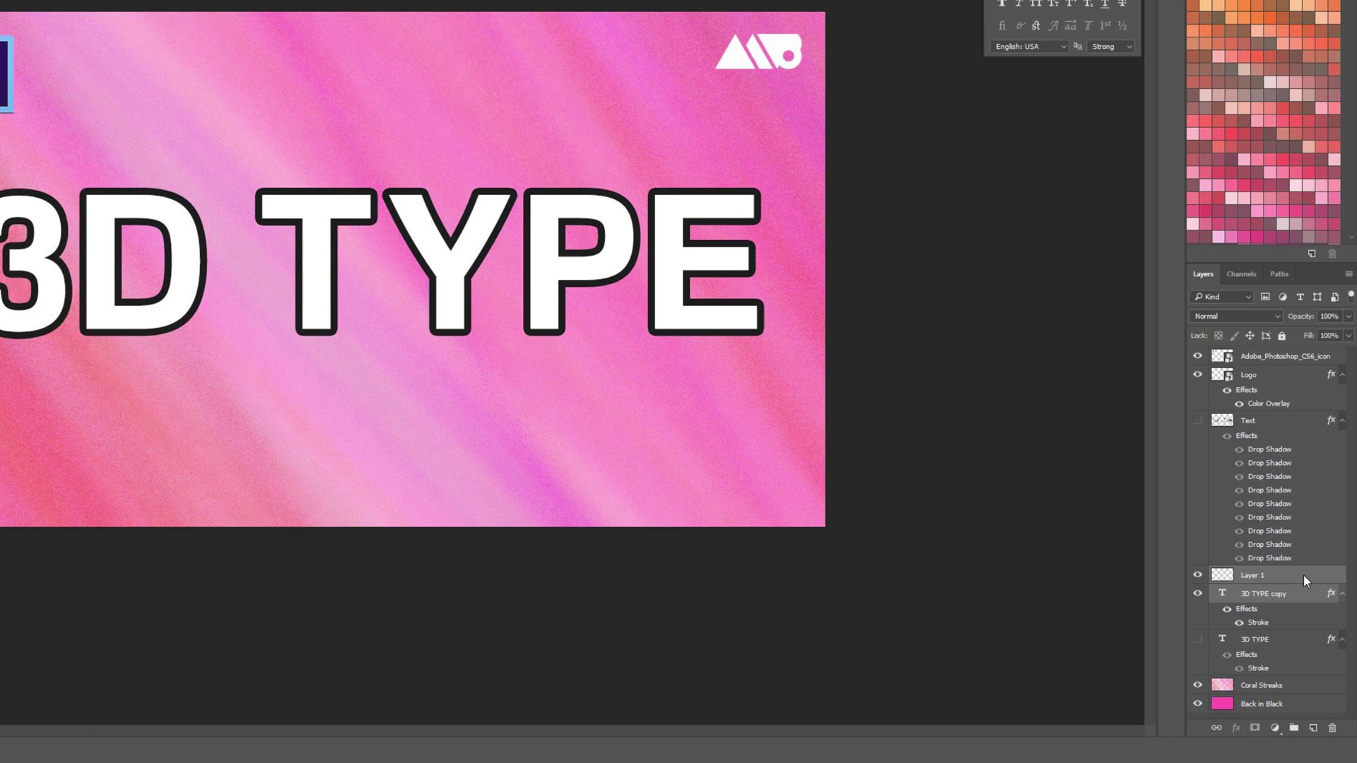
# Merge the blank layer with the 3D TYPE copy and check the merged text with the background layers temporarily hidden
pyautogui.rightClick(1303, 576)
pyautogui.click(1242, 359)
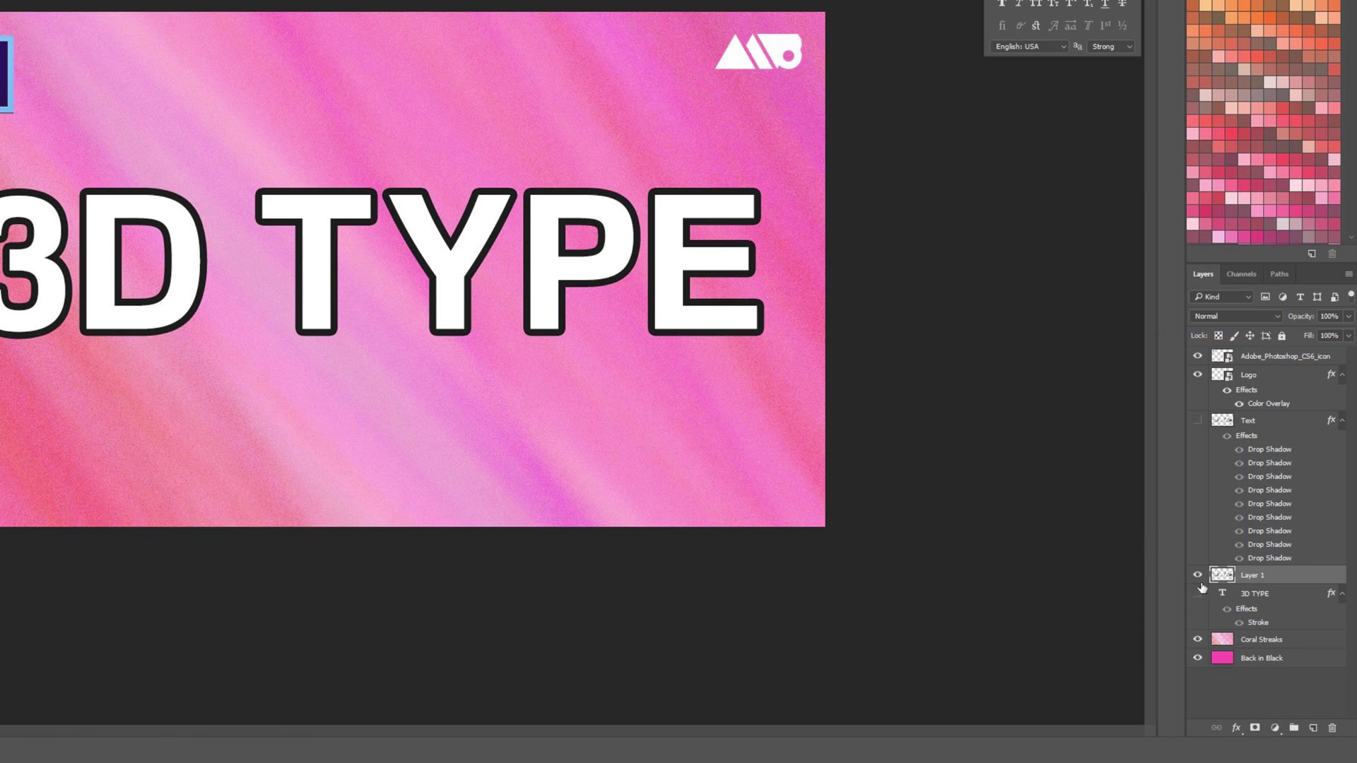
pyautogui.click(1199, 574)
pyautogui.click(1200, 575)
pyautogui.click(1198, 575)
pyautogui.click(1197, 575)
pyautogui.moveTo(1199, 647); pyautogui.dragTo(1197, 671)
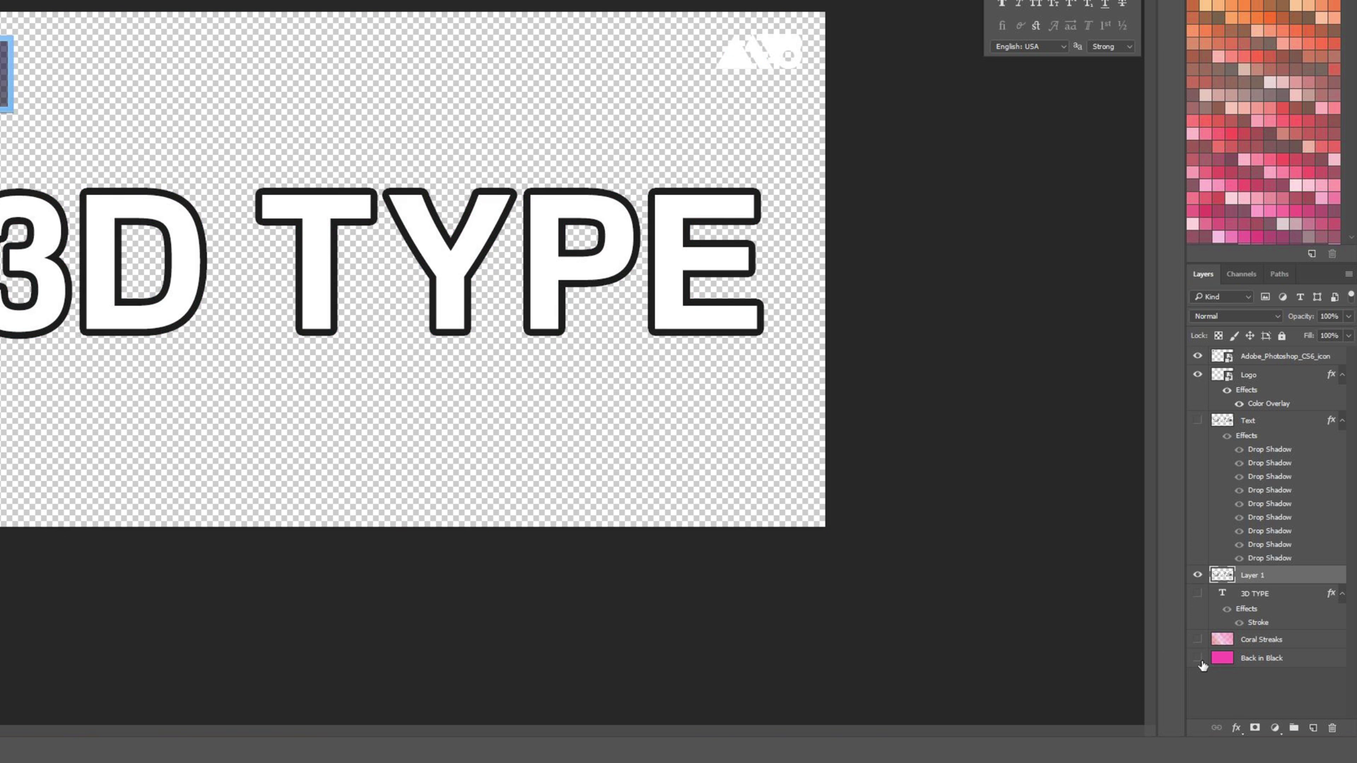
pyautogui.click(1199, 642)
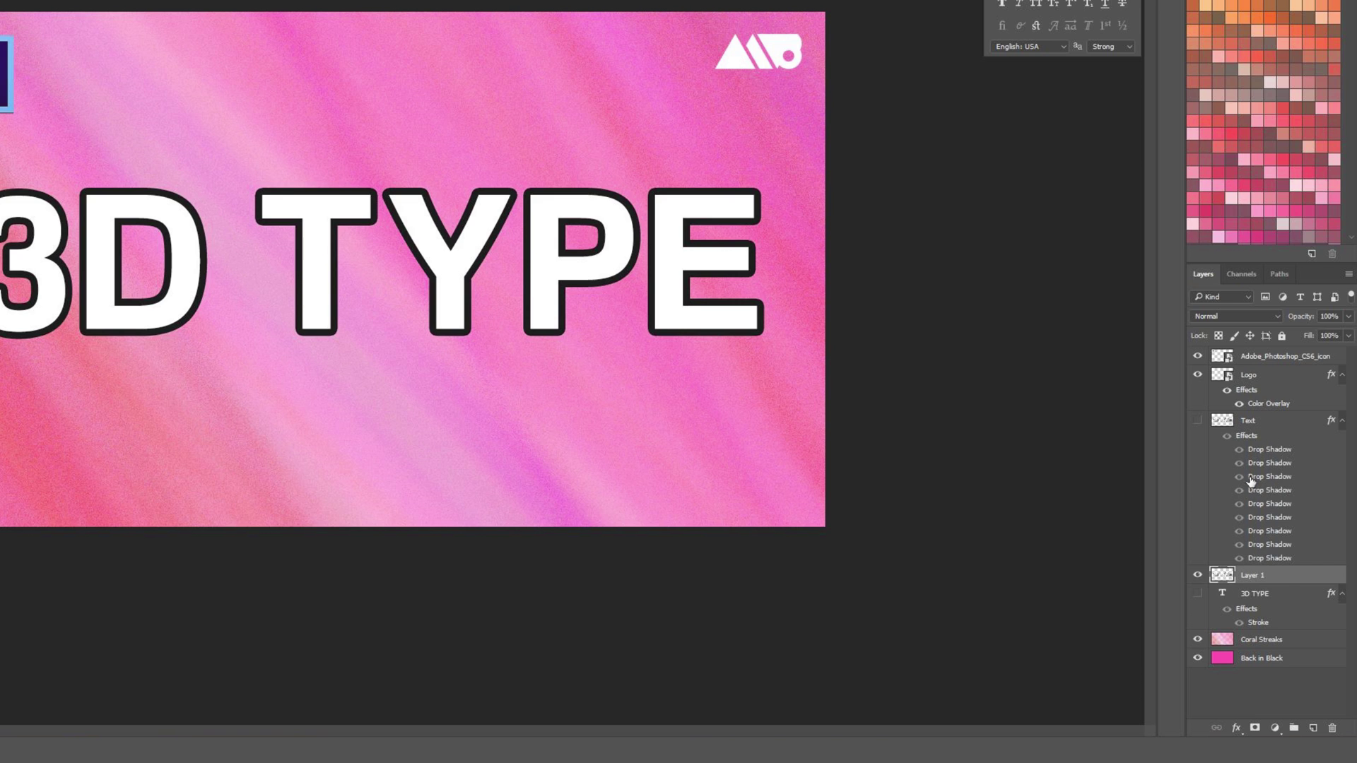
# Rename the merged text layer to Type
pyautogui.doubleClick(1251, 576)
pyautogui.press('Return')
# Add a Drop Shadow effect to the Type layer and delete the hidden effects from the layer style list
pyautogui.hotkey('ctrl', '+')
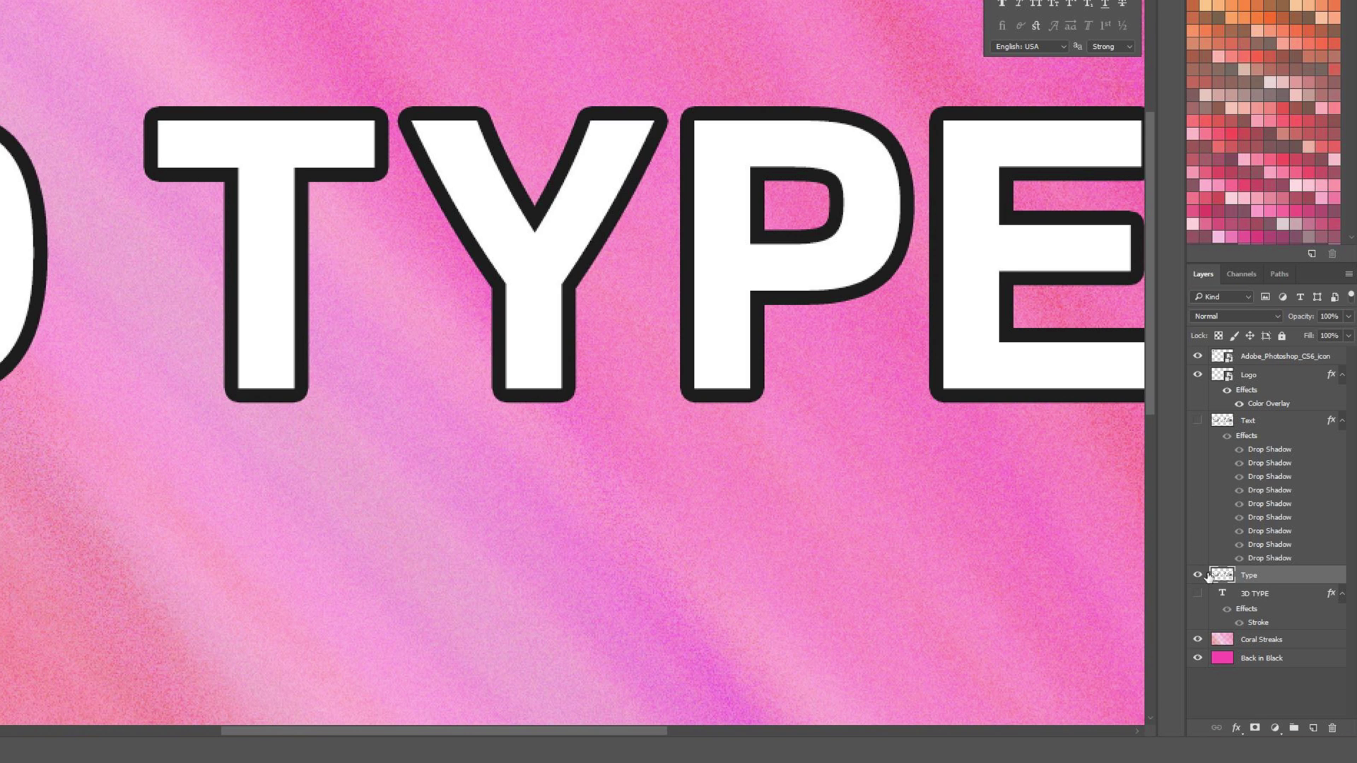
pyautogui.click(1236, 730)
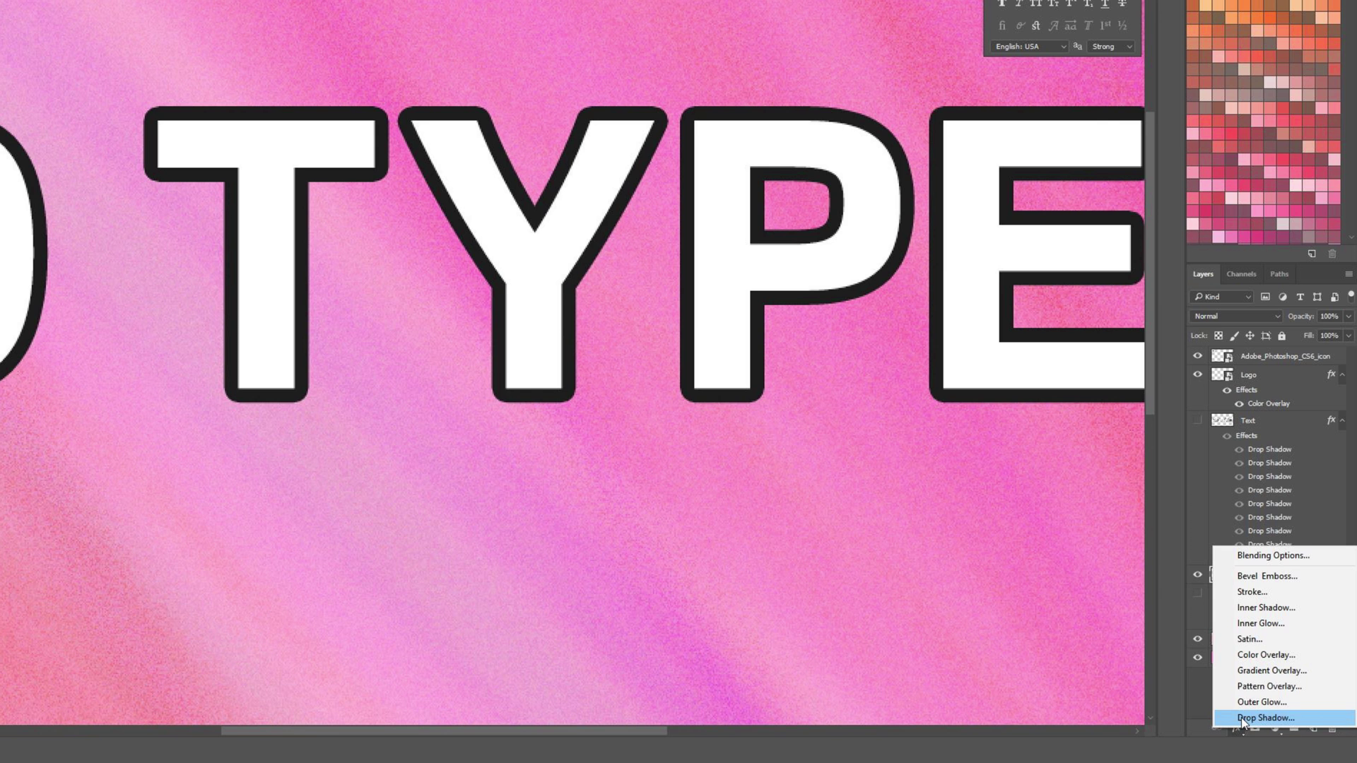
pyautogui.click(1241, 718)
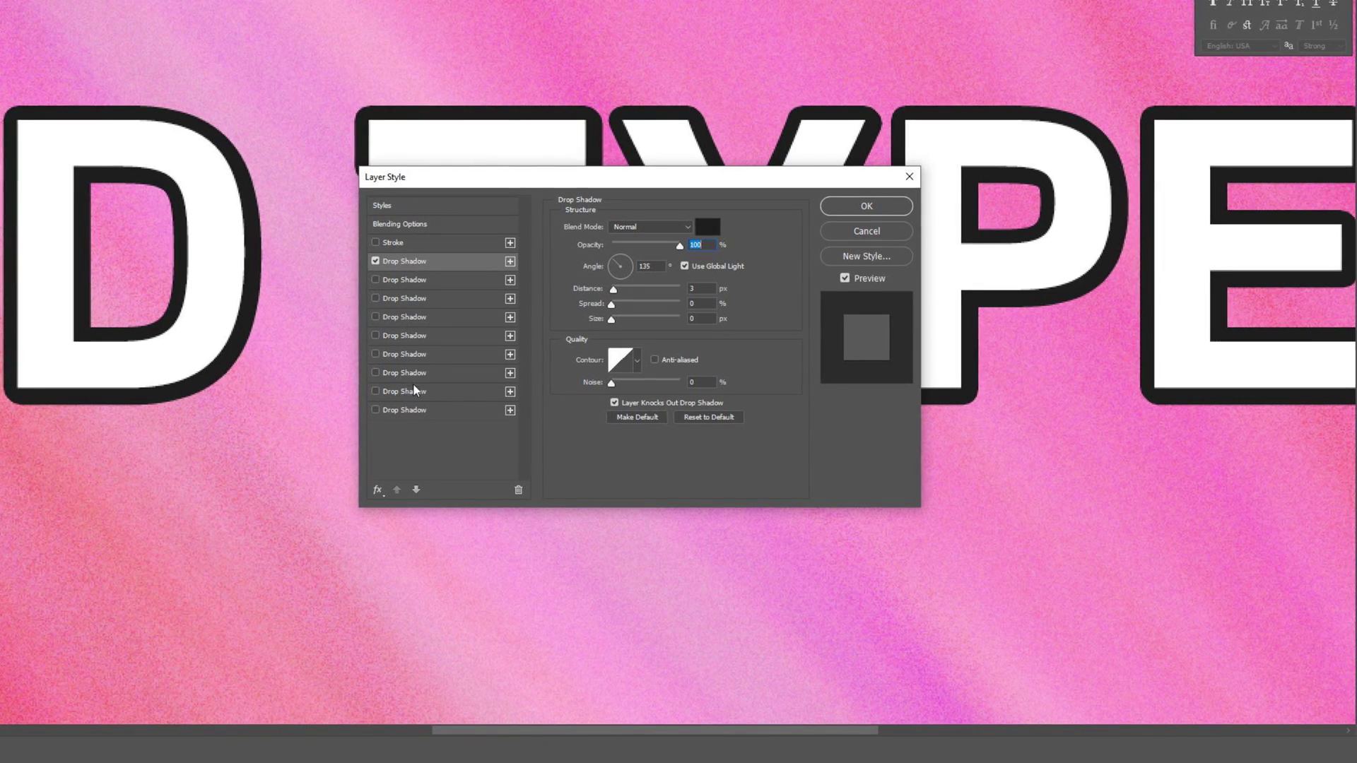
pyautogui.click(374, 494)
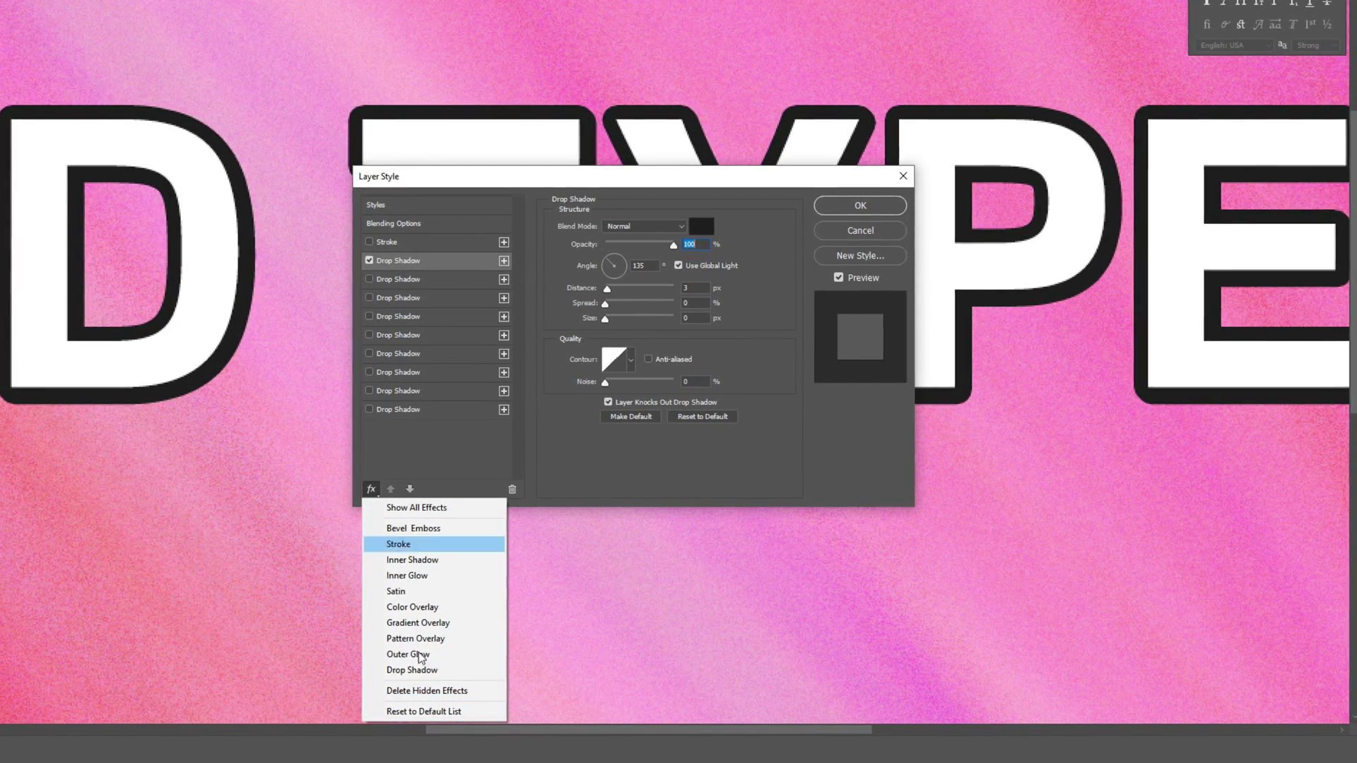
pyautogui.click(429, 695)
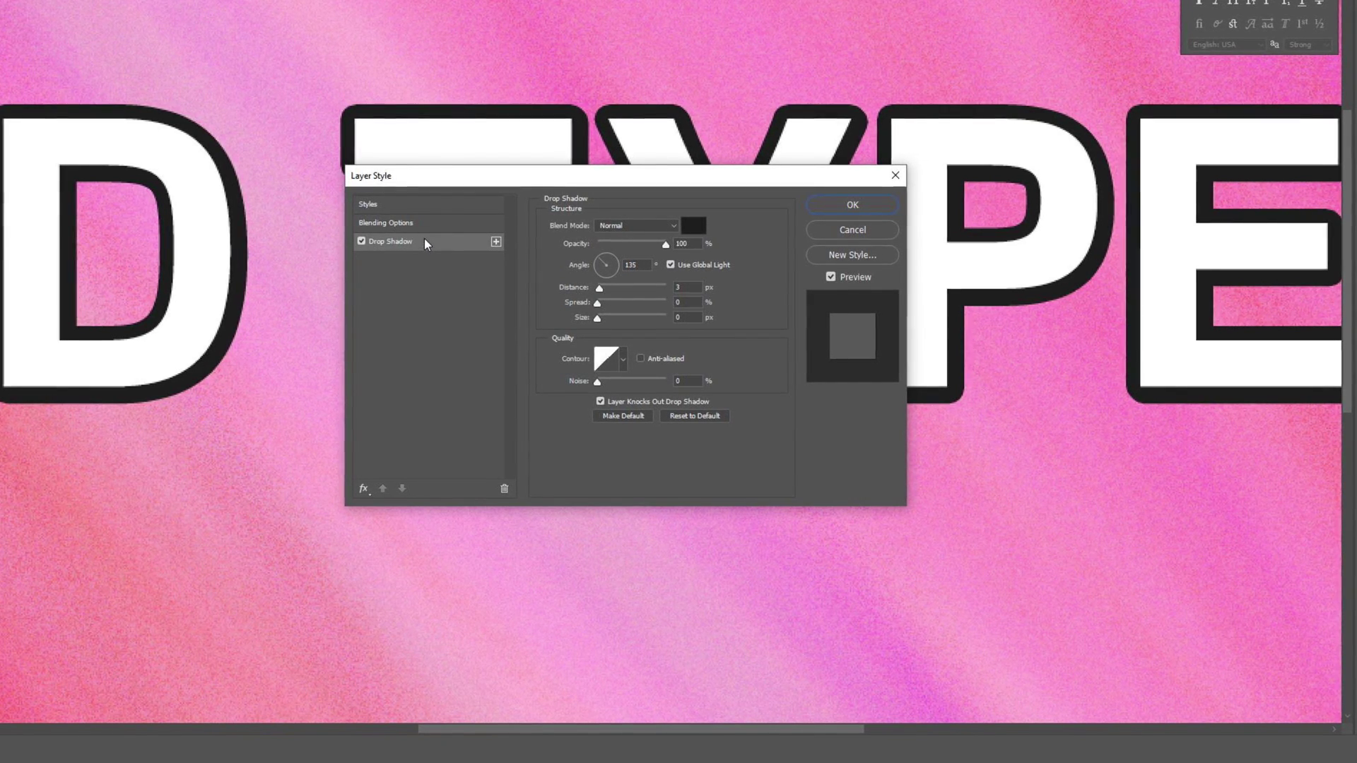
# Set the drop shadow's blend mode to Normal and match its colour to the text's dark outline, #1d1d1d
pyautogui.moveTo(515, 180)
pyautogui.mouseDown()
pyautogui.moveTo(532, 200)
pyautogui.moveTo(511, 168)
pyautogui.mouseUp()
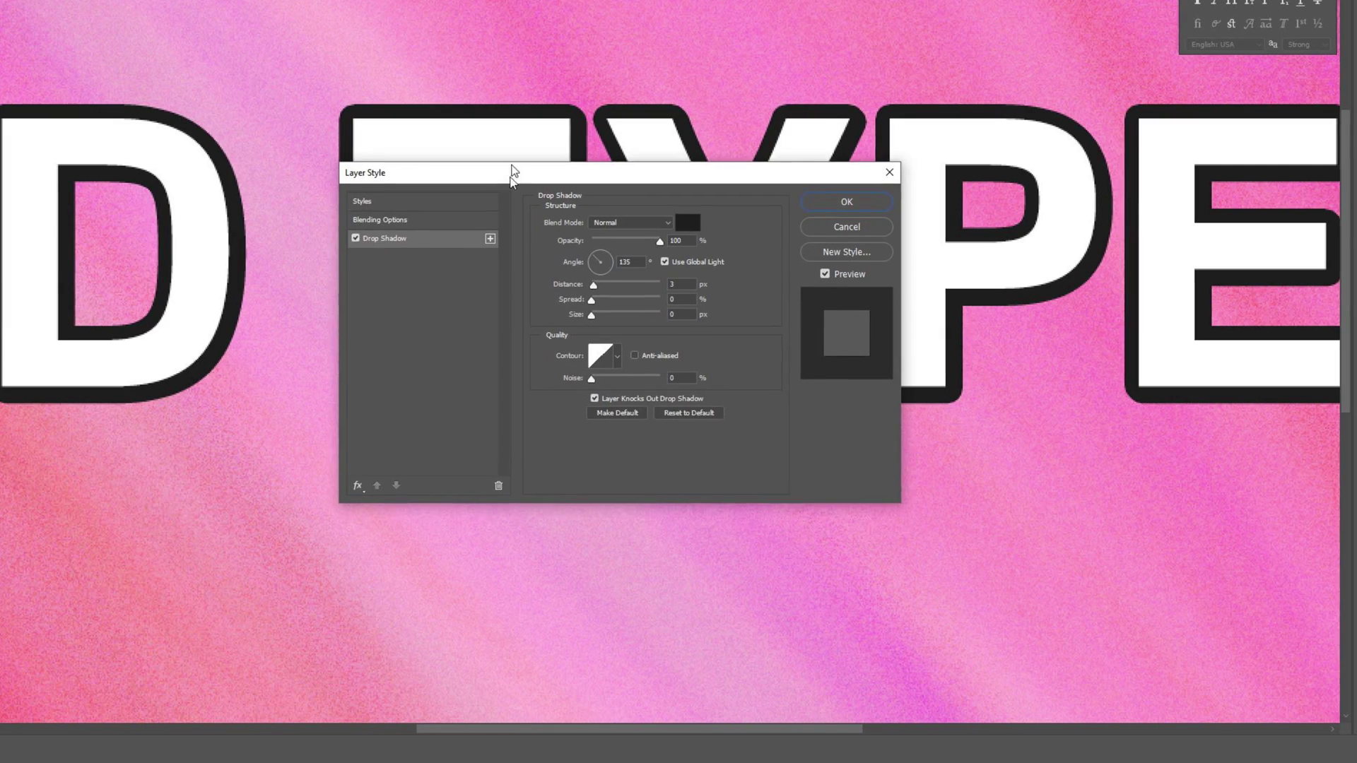
pyautogui.click(615, 208)
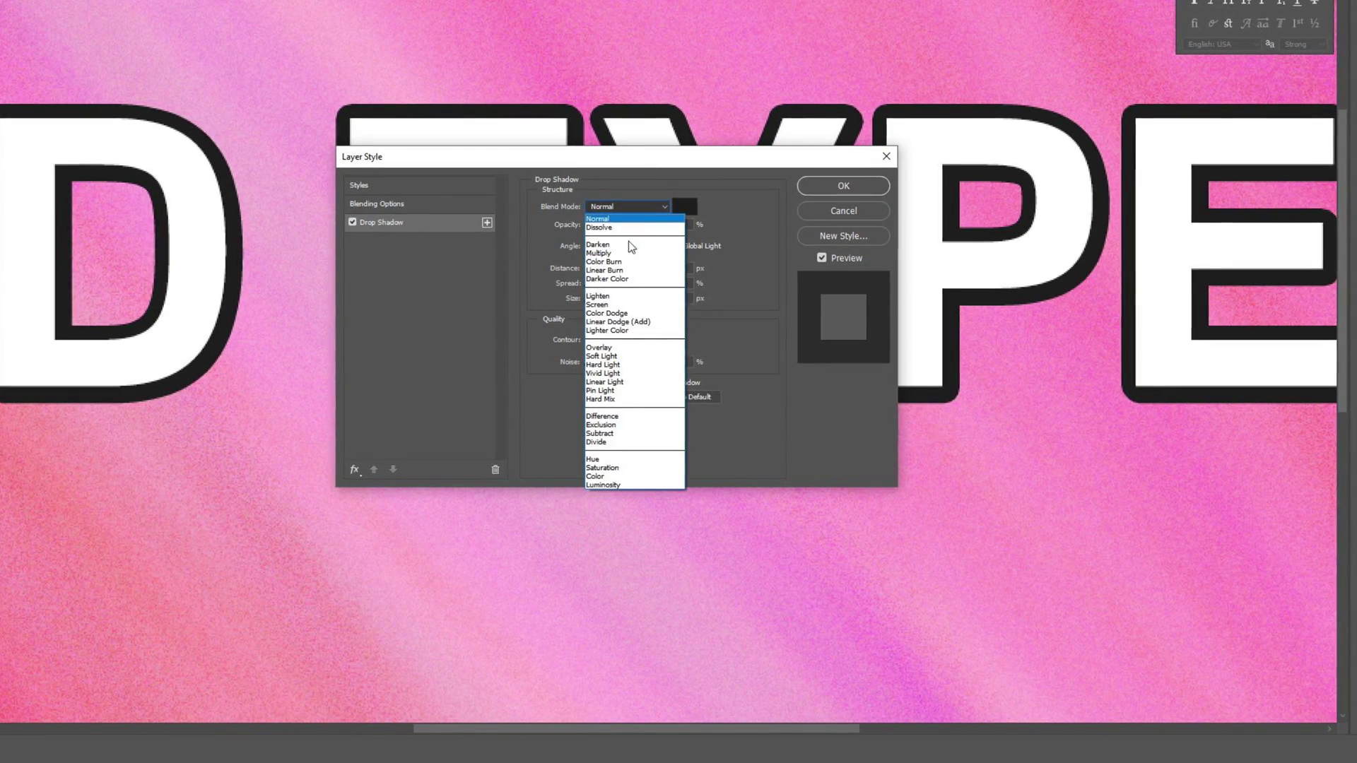
pyautogui.doubleClick(634, 205)
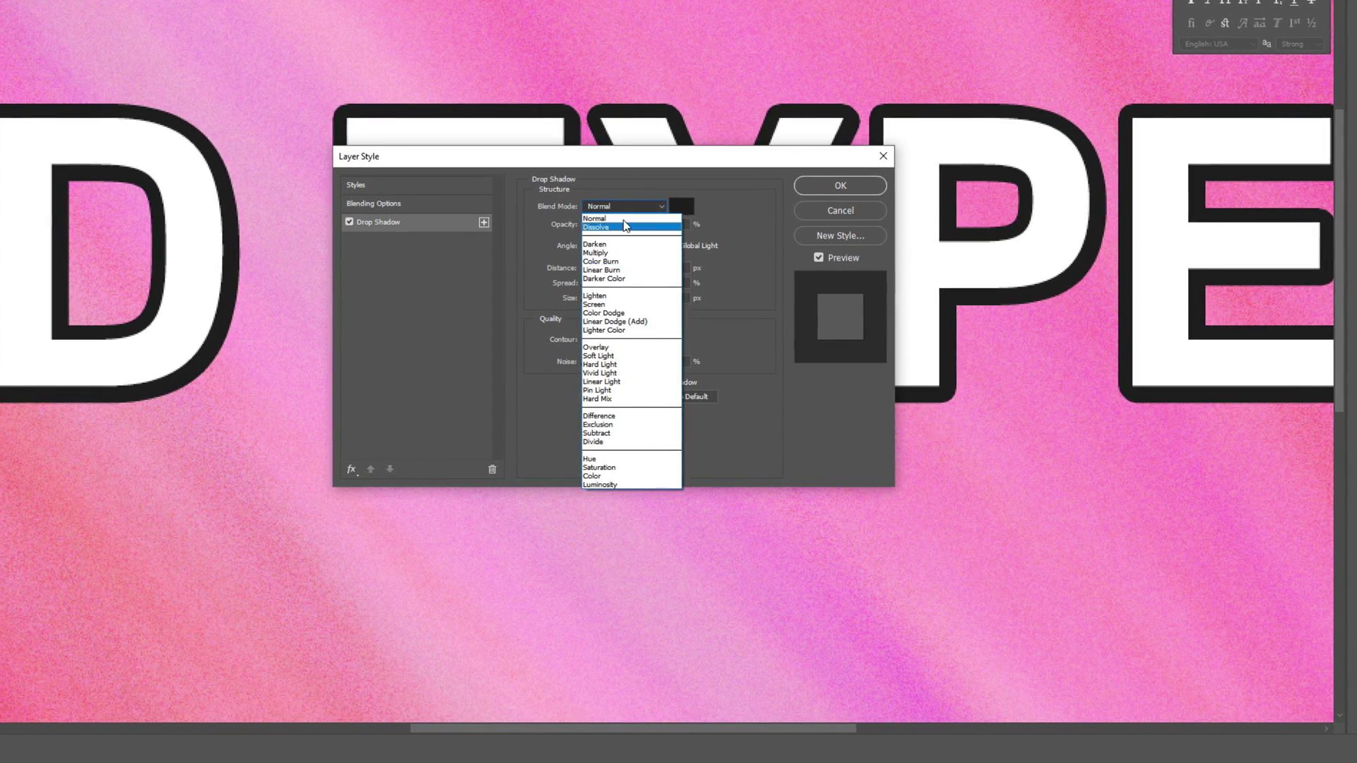
pyautogui.click(622, 219)
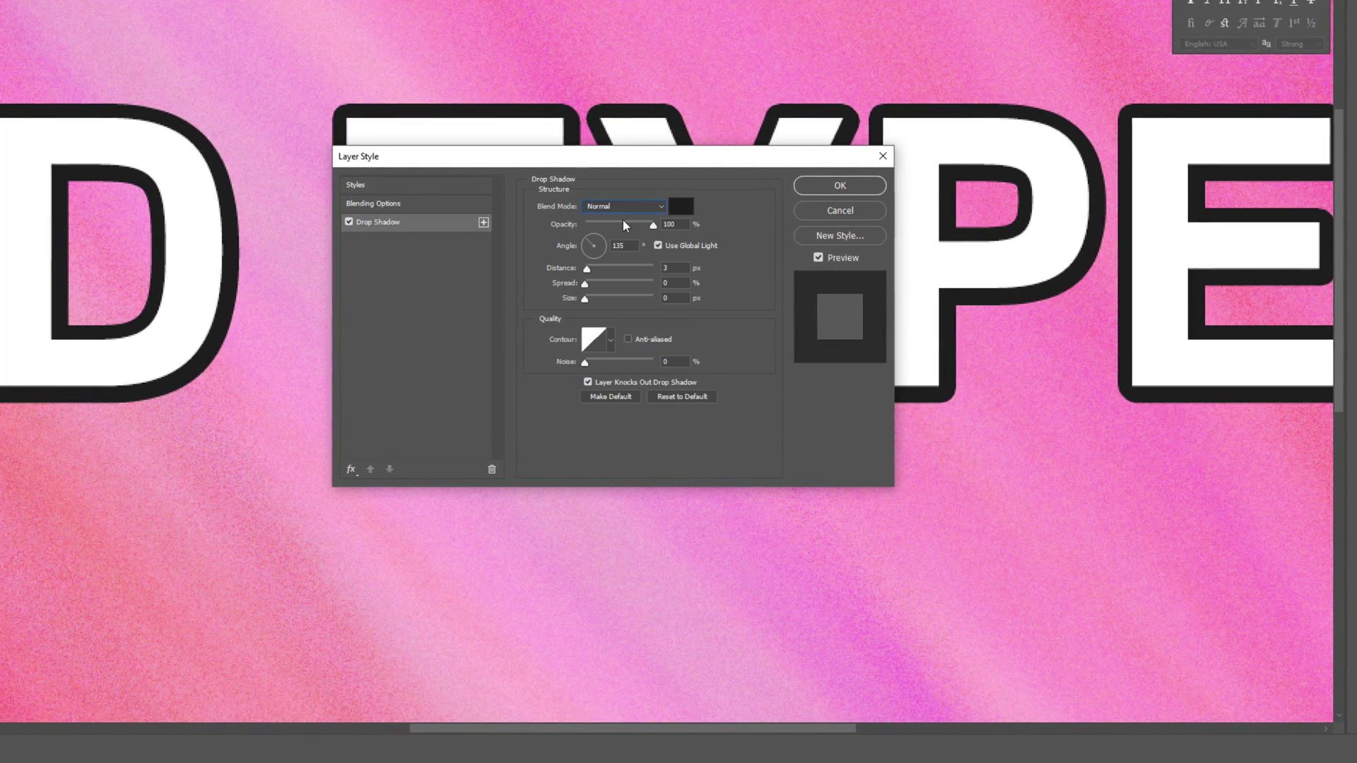
pyautogui.click(678, 207)
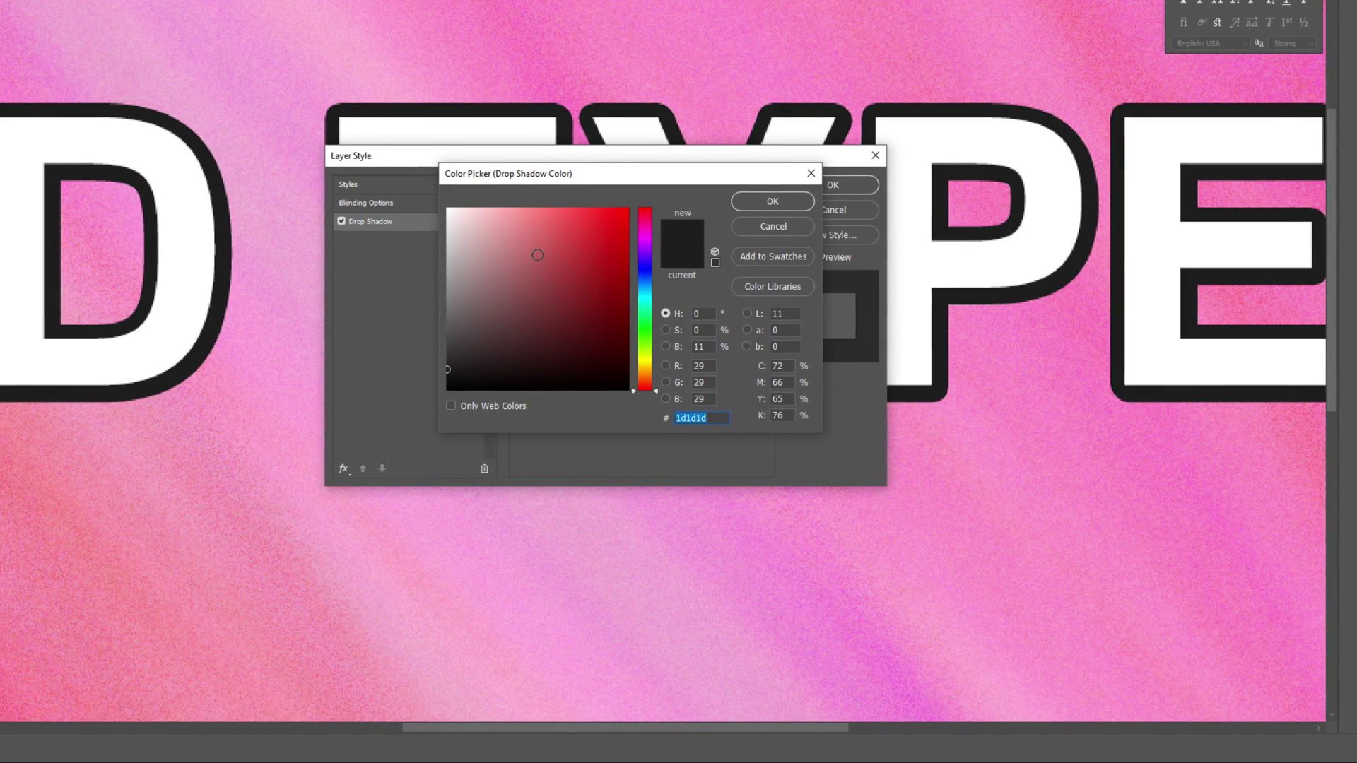
pyautogui.moveTo(421, 84); pyautogui.dragTo(558, 66)
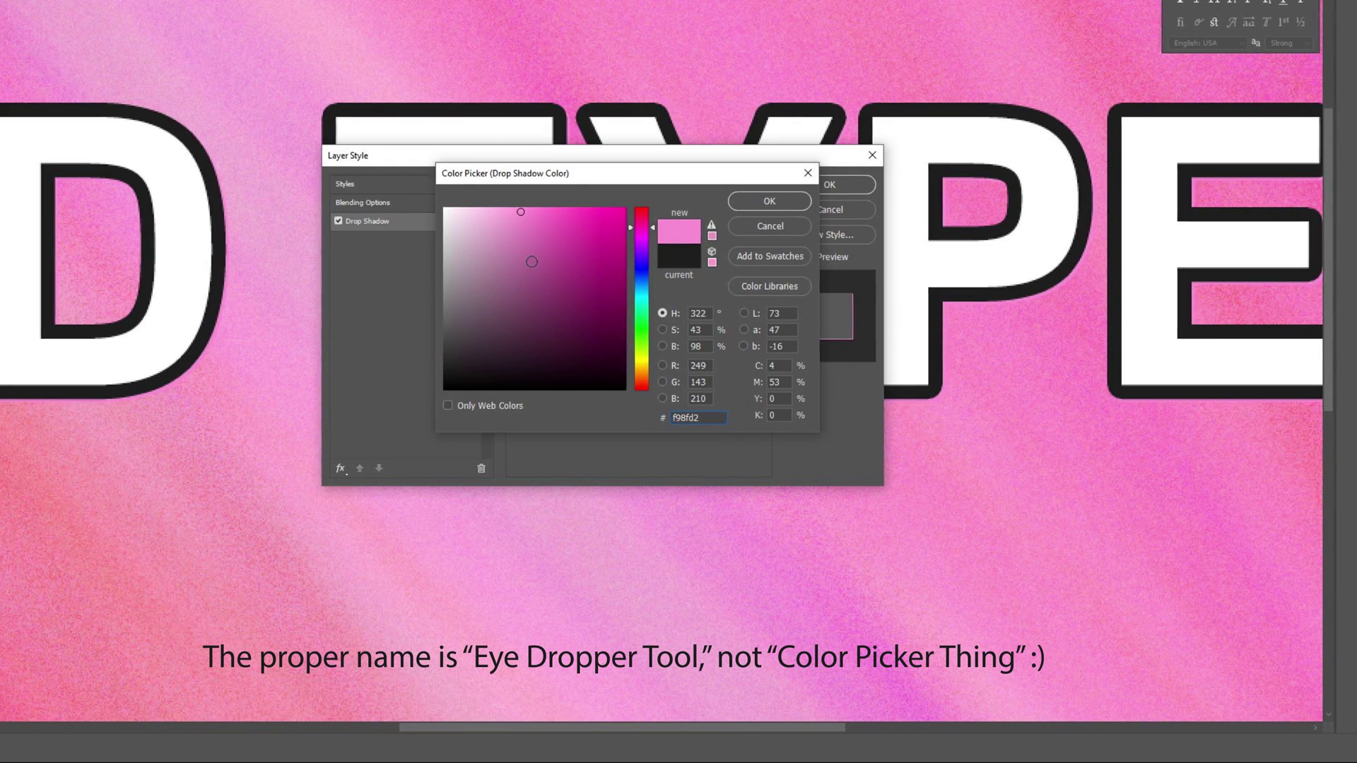
pyautogui.click(422, 108)
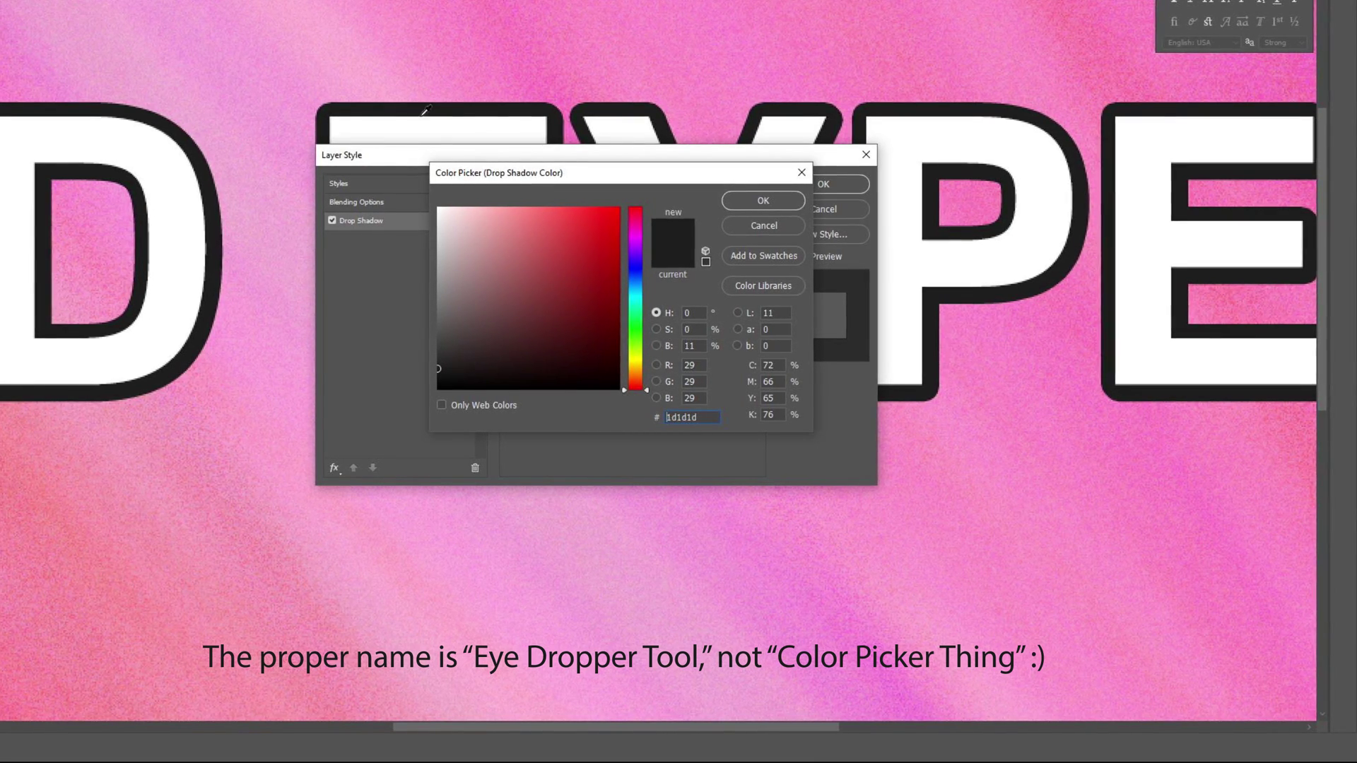
pyautogui.doubleClick(656, 417)
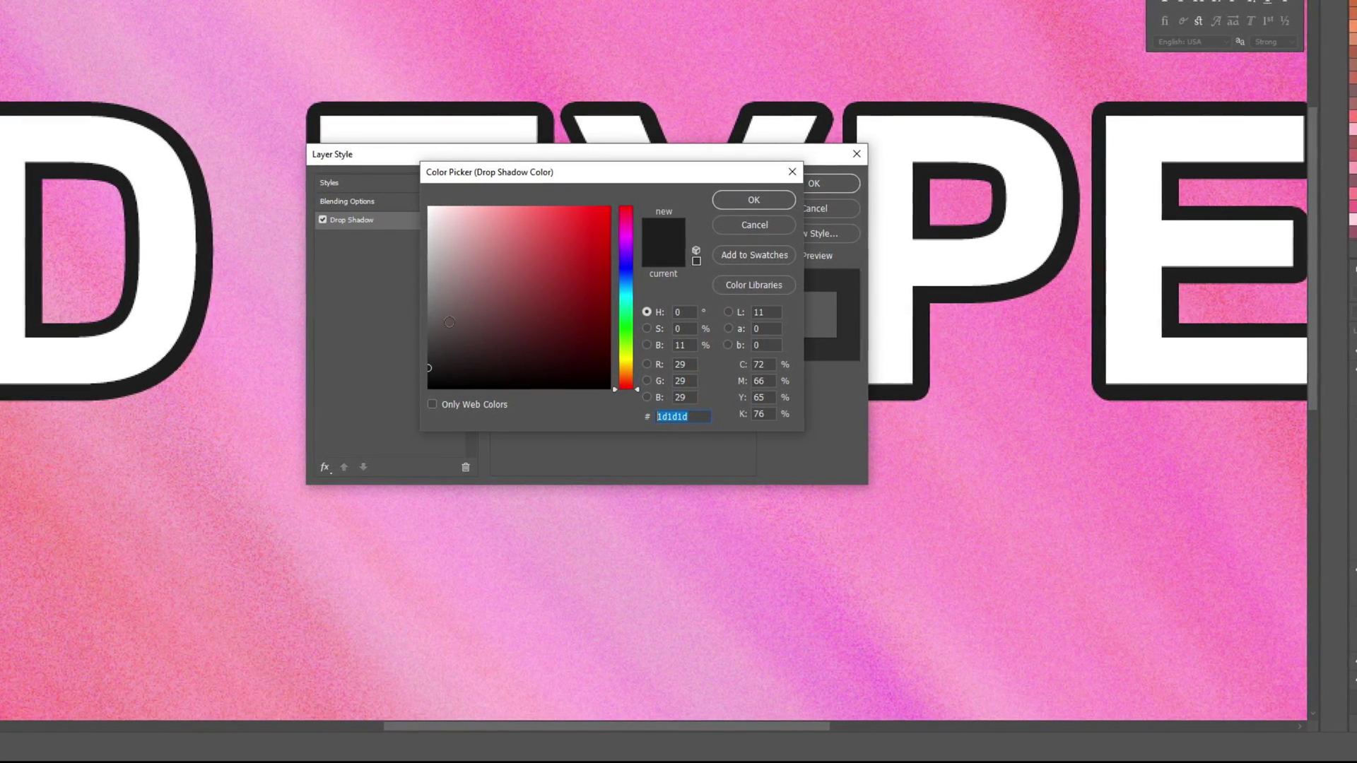
pyautogui.click(728, 203)
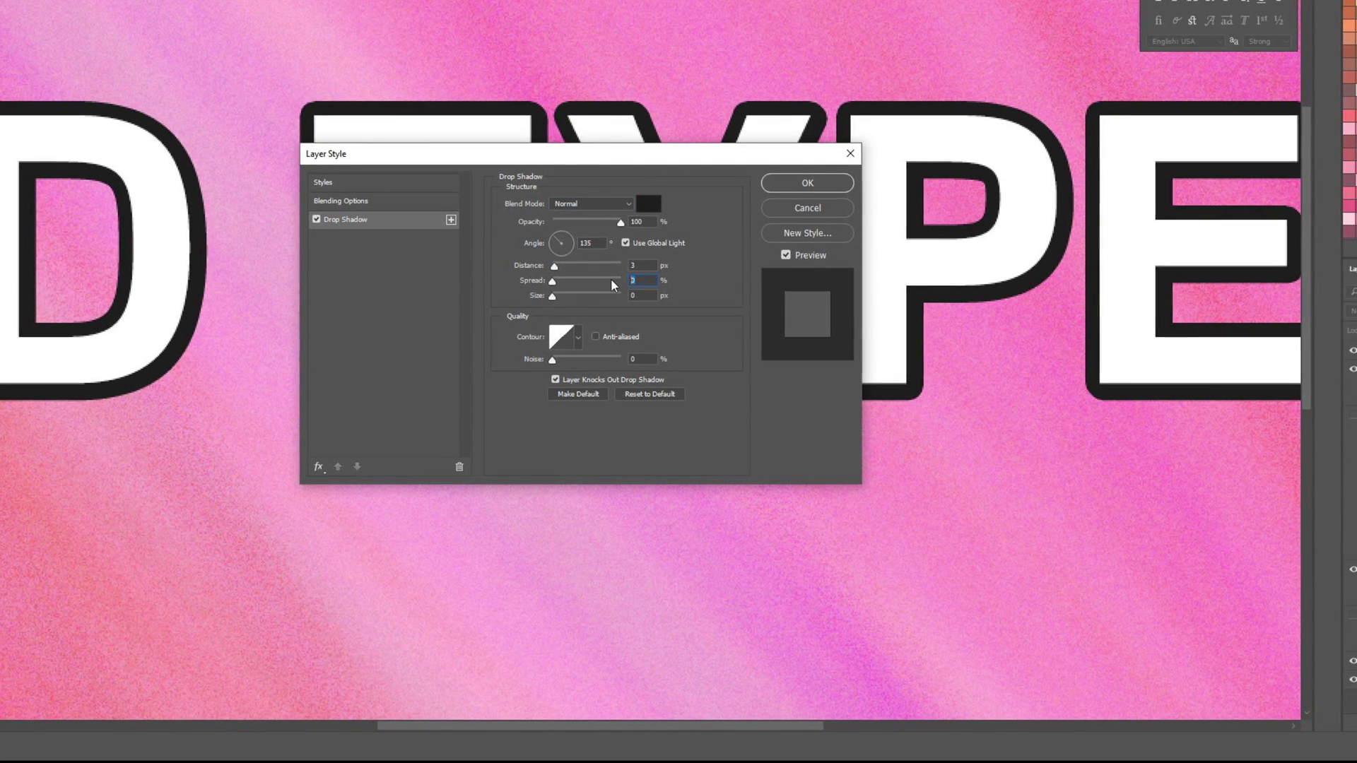
# Try a drop shadow distance of 41 px and an angle of 140° with zero spread and size, and discard the effect
pyautogui.click(552, 282)
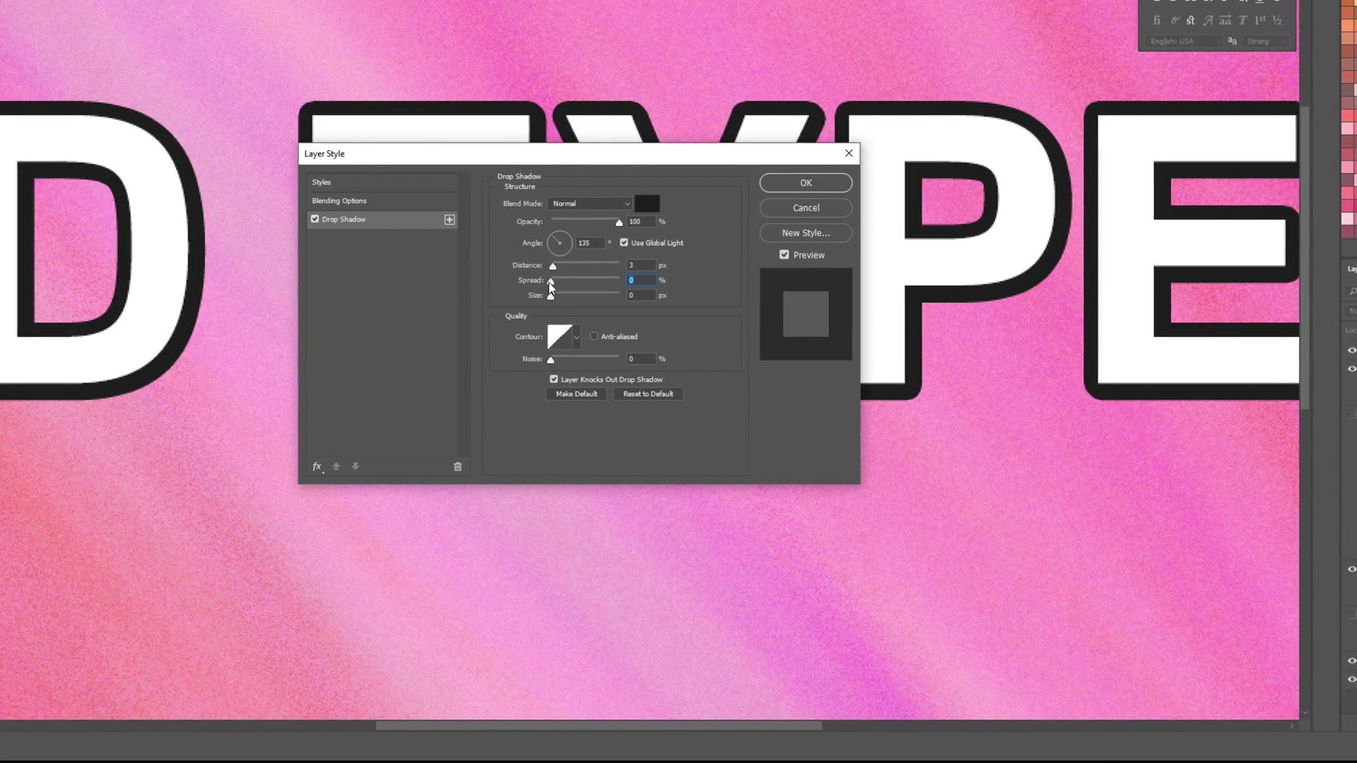
pyautogui.moveTo(549, 287); pyautogui.dragTo(515, 289)
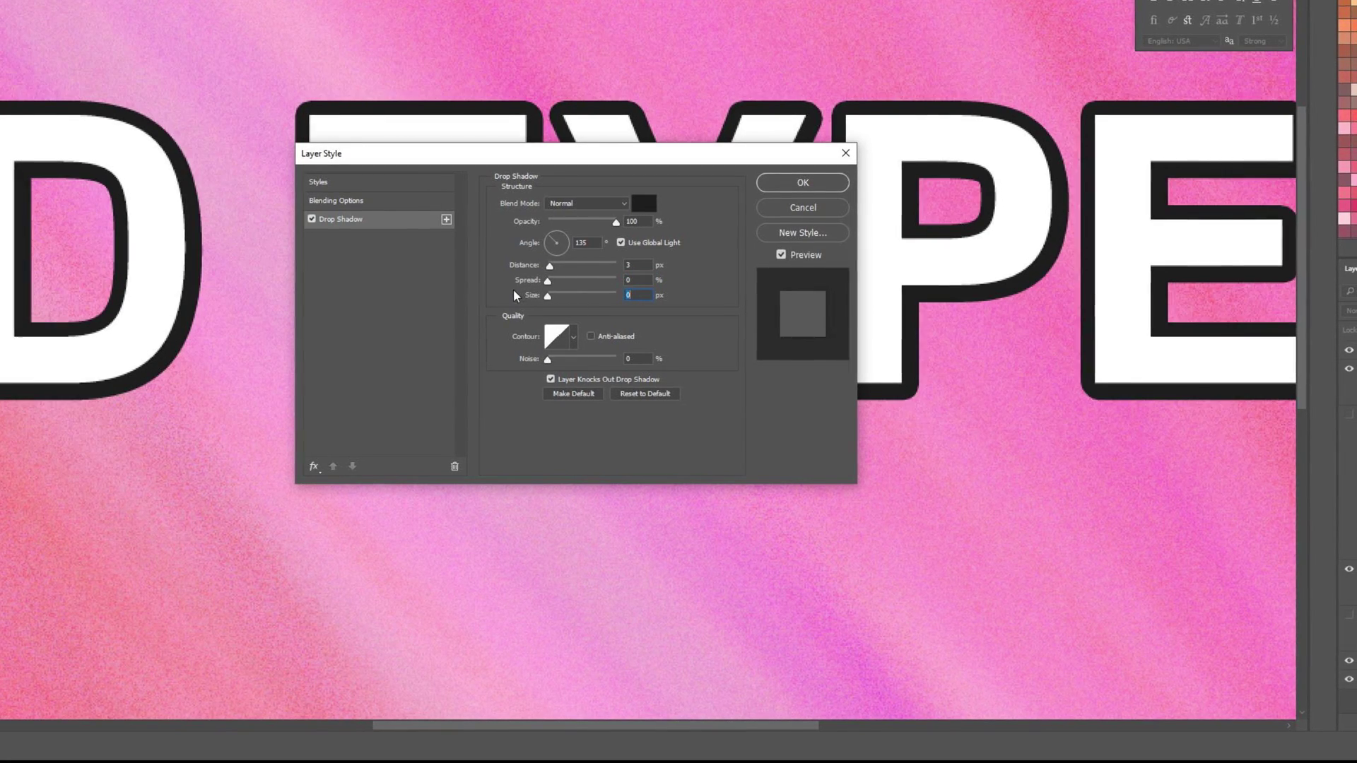
pyautogui.click(547, 266)
pyautogui.moveTo(547, 264); pyautogui.dragTo(570, 264)
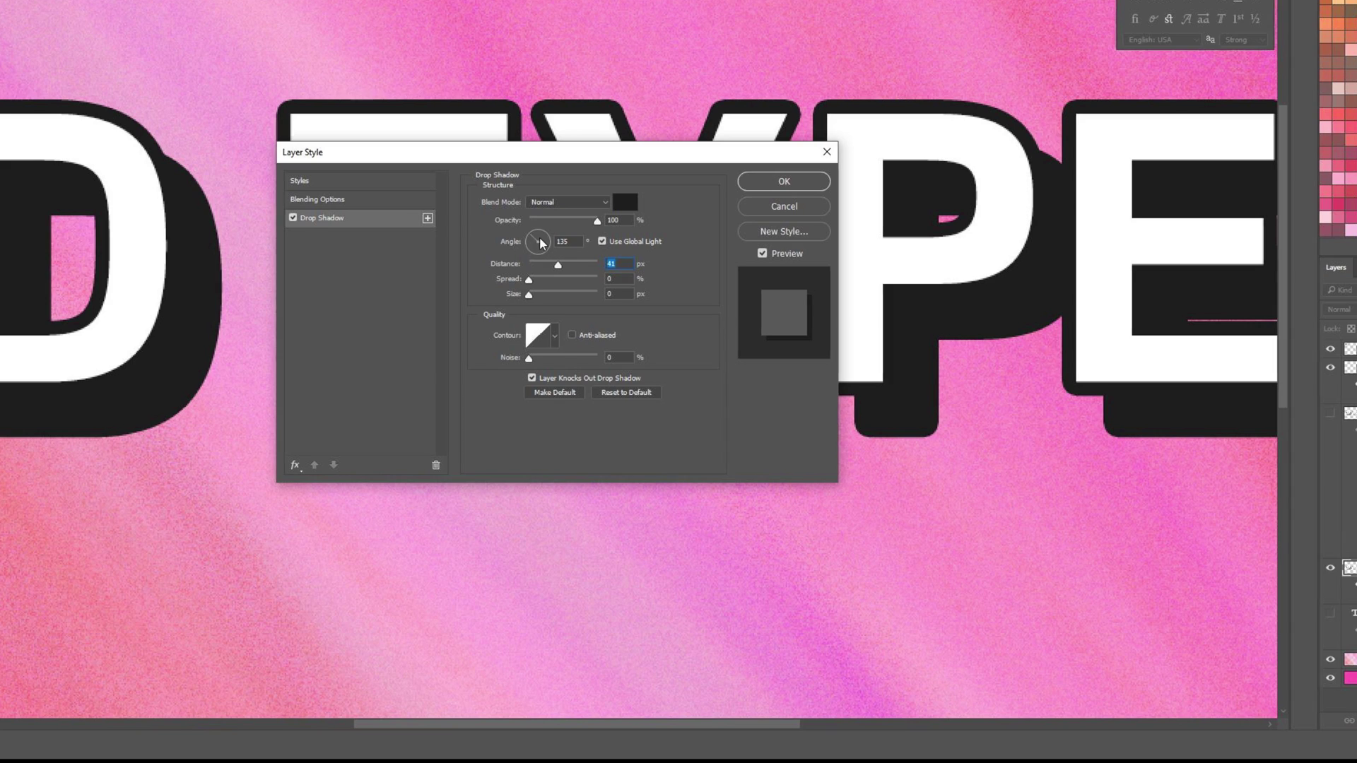
pyautogui.moveTo(533, 241)
pyautogui.mouseDown()
pyautogui.moveTo(544, 231)
pyautogui.moveTo(534, 258)
pyautogui.moveTo(521, 238)
pyautogui.mouseUp()
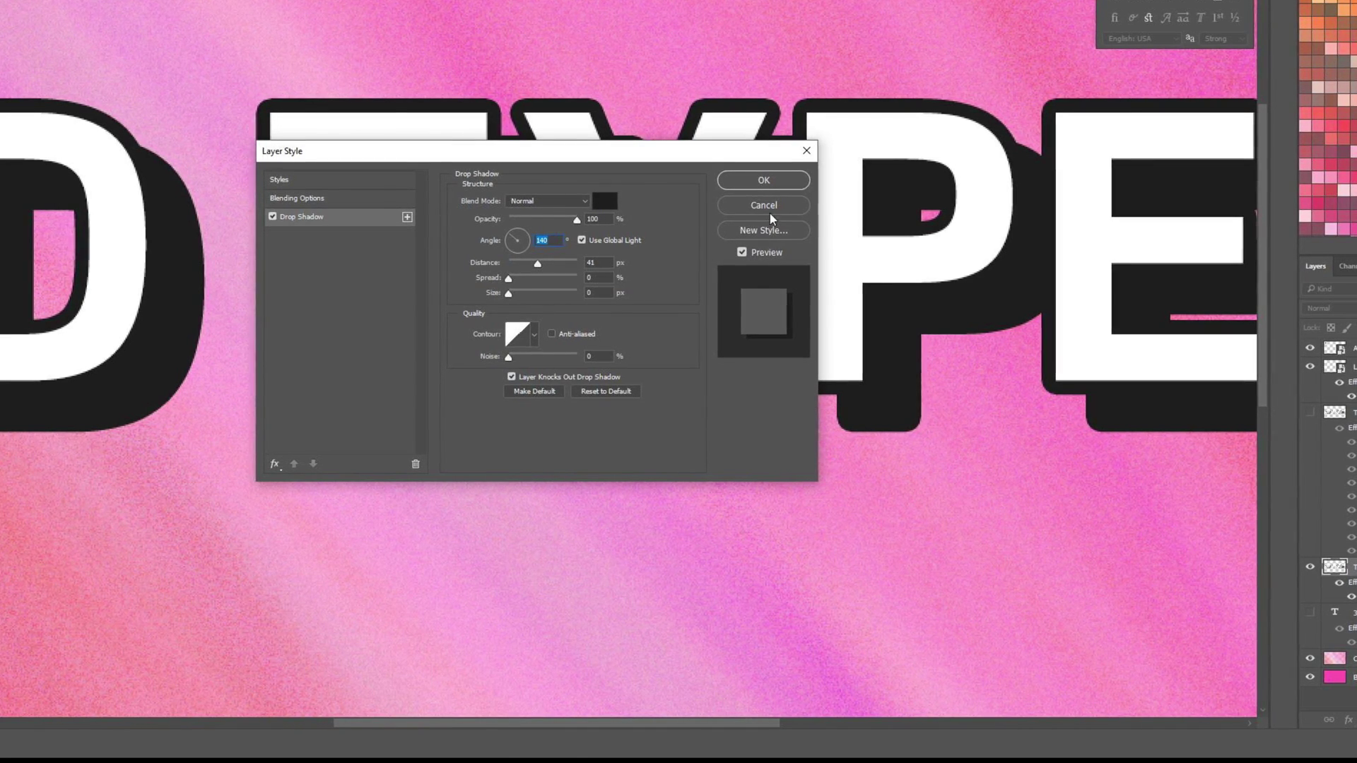
pyautogui.press('Escape')
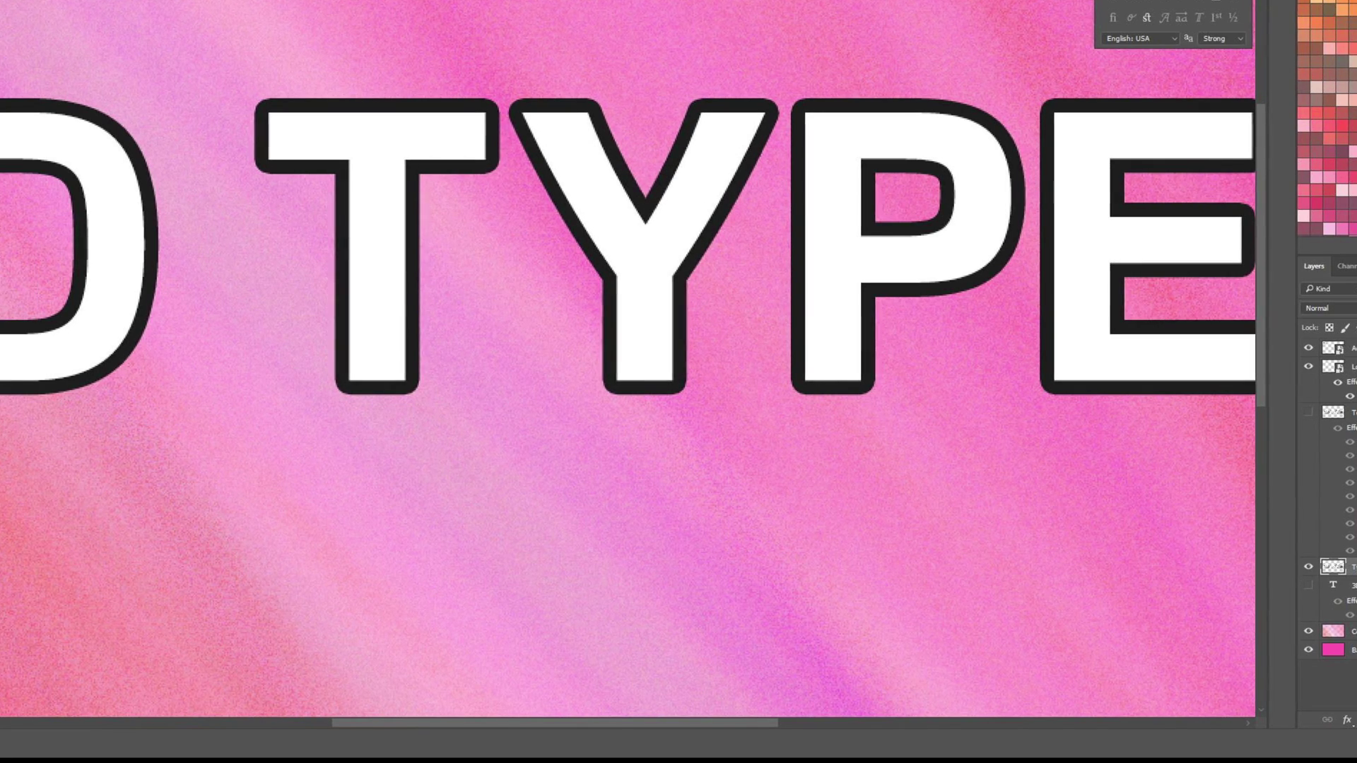
# Check the document's canvas width and height without changing them
pyautogui.hotkey('ctrl', 'alt', 'c')
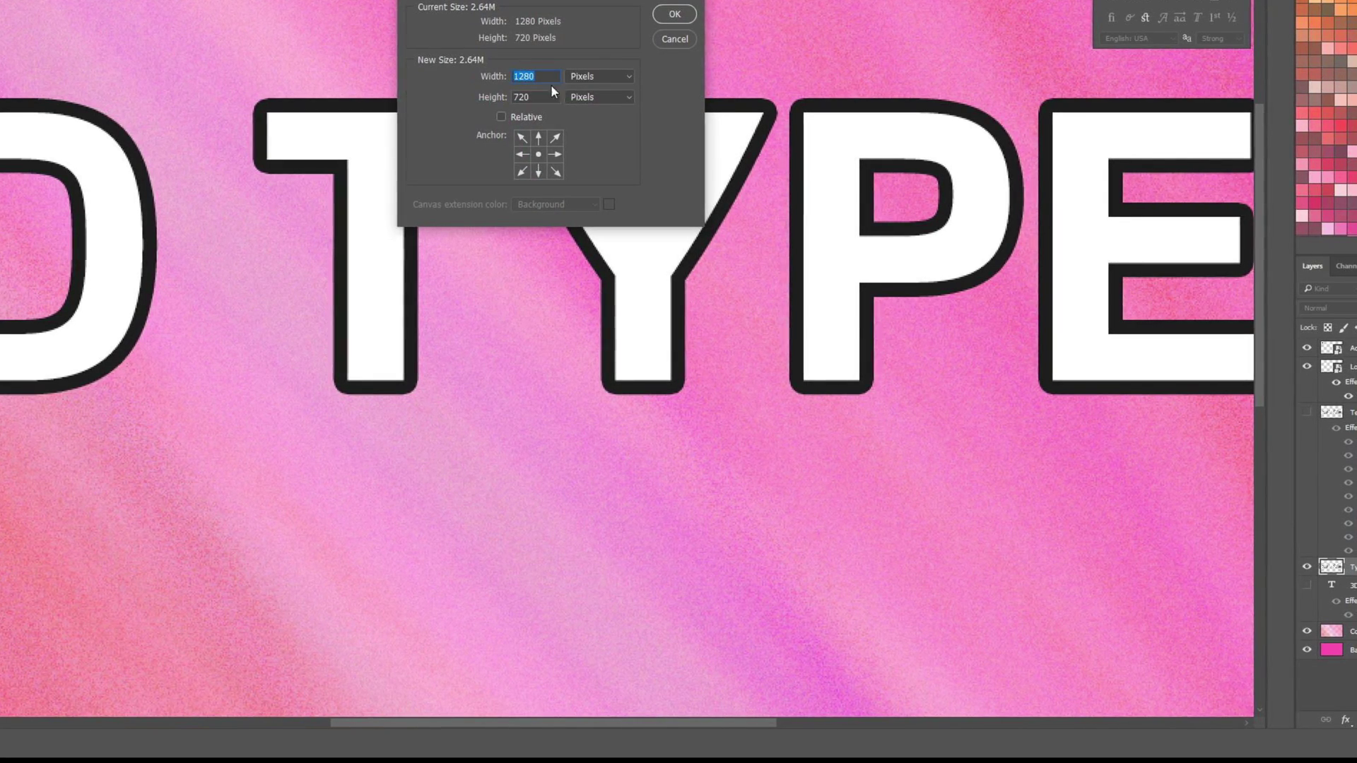
pyautogui.press('Tab')
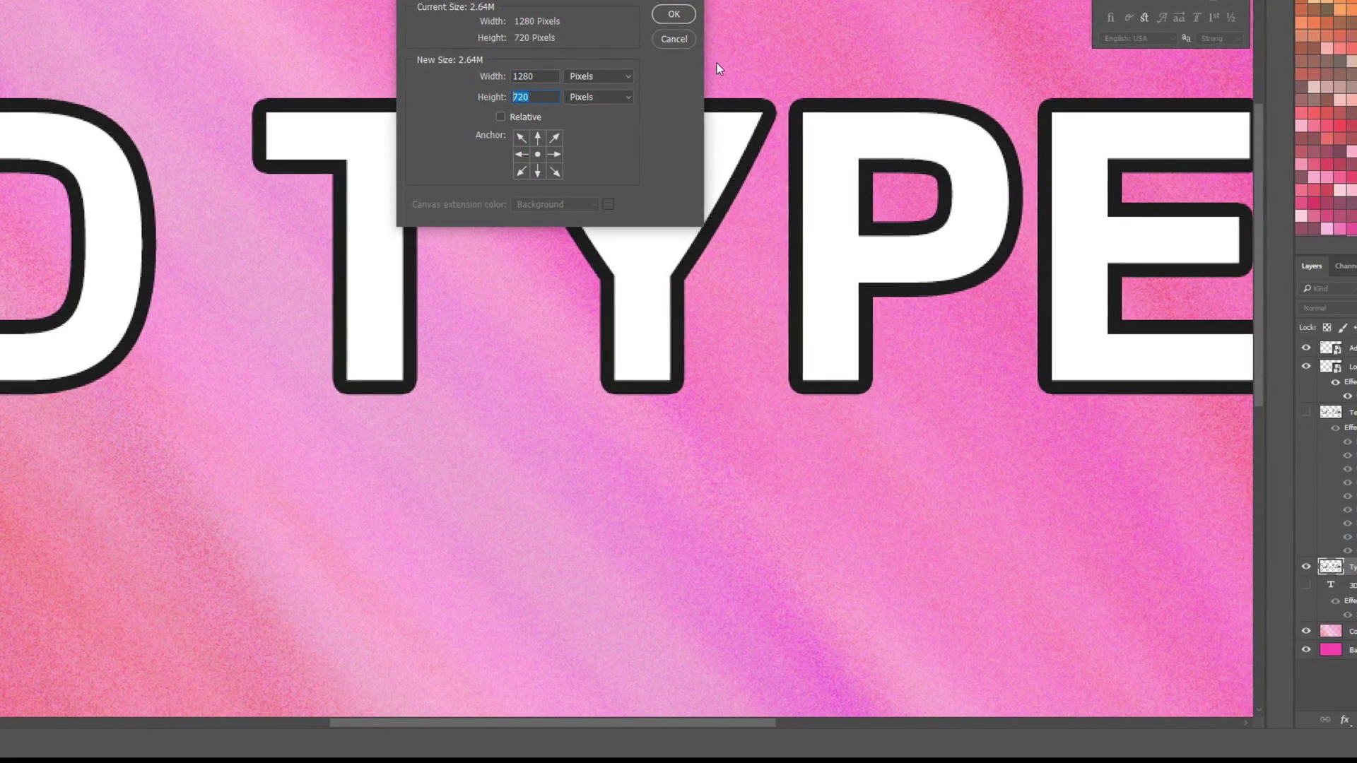
pyautogui.click(664, 39)
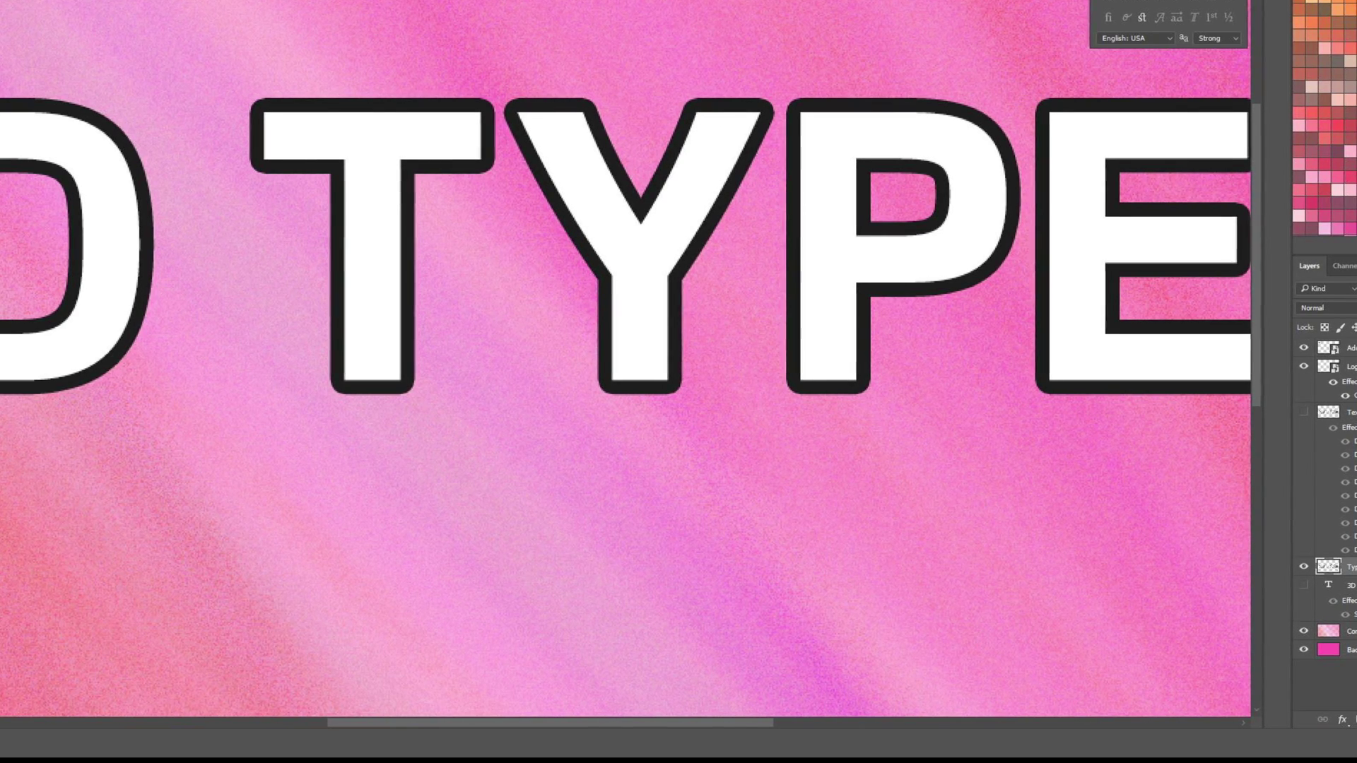
# Add a Drop Shadow in colour #1d1d1d to the Type layer and delete the hidden effects from its style list
pyautogui.click(1345, 721)
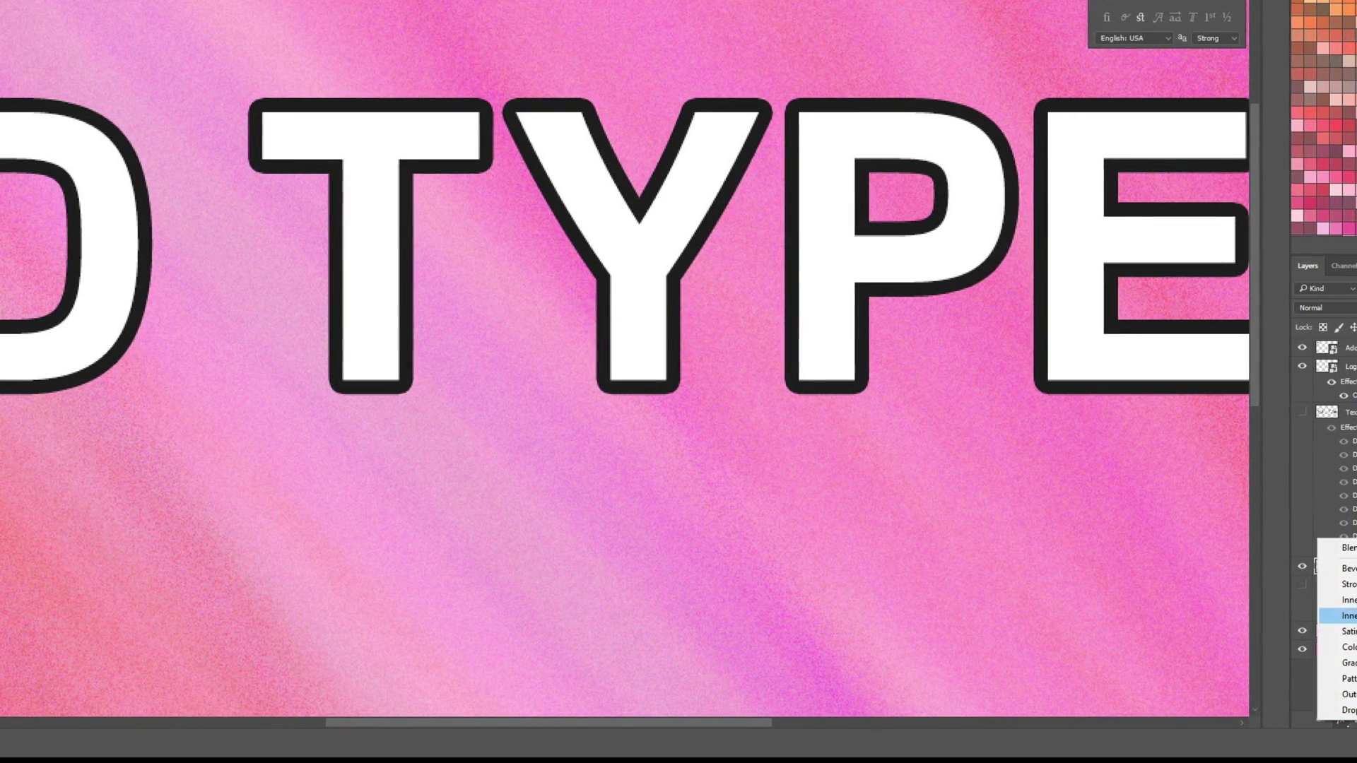
pyautogui.click(1348, 710)
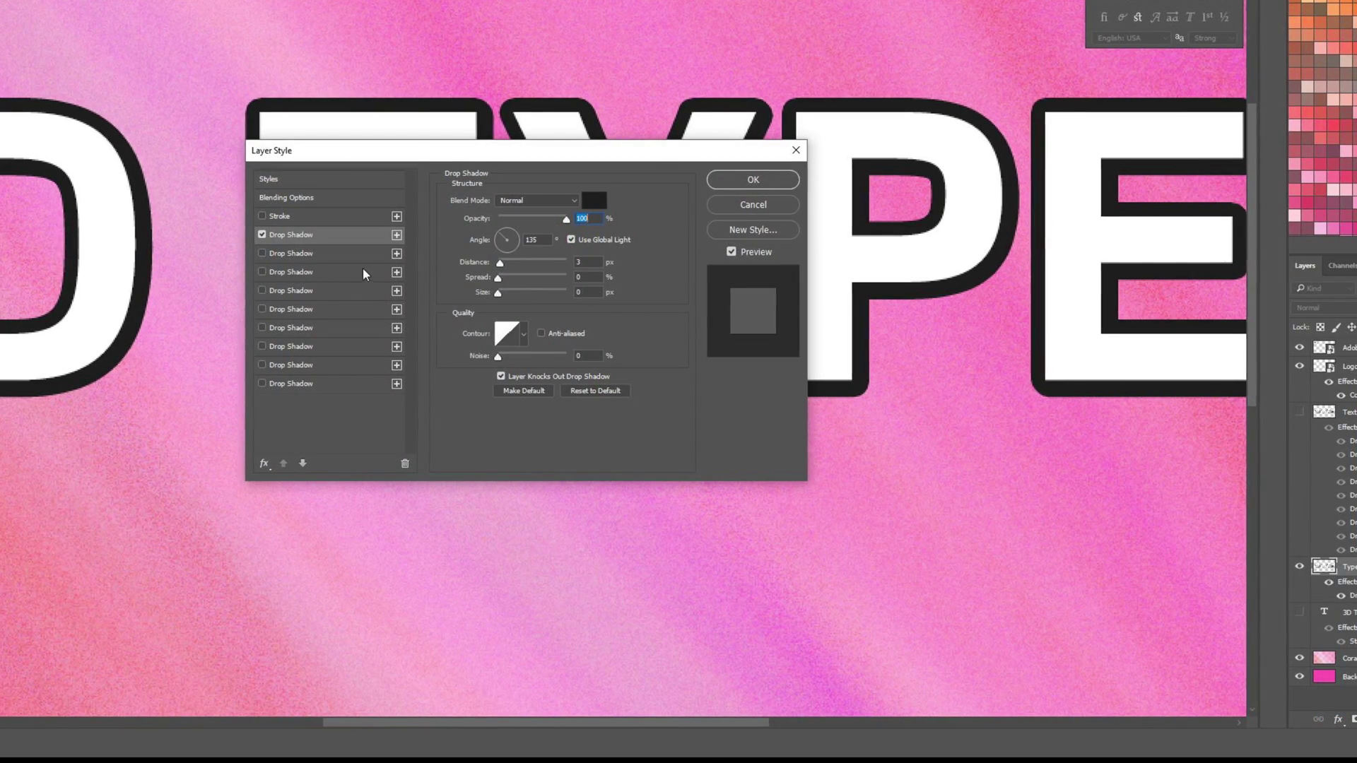
pyautogui.click(264, 464)
pyautogui.click(320, 665)
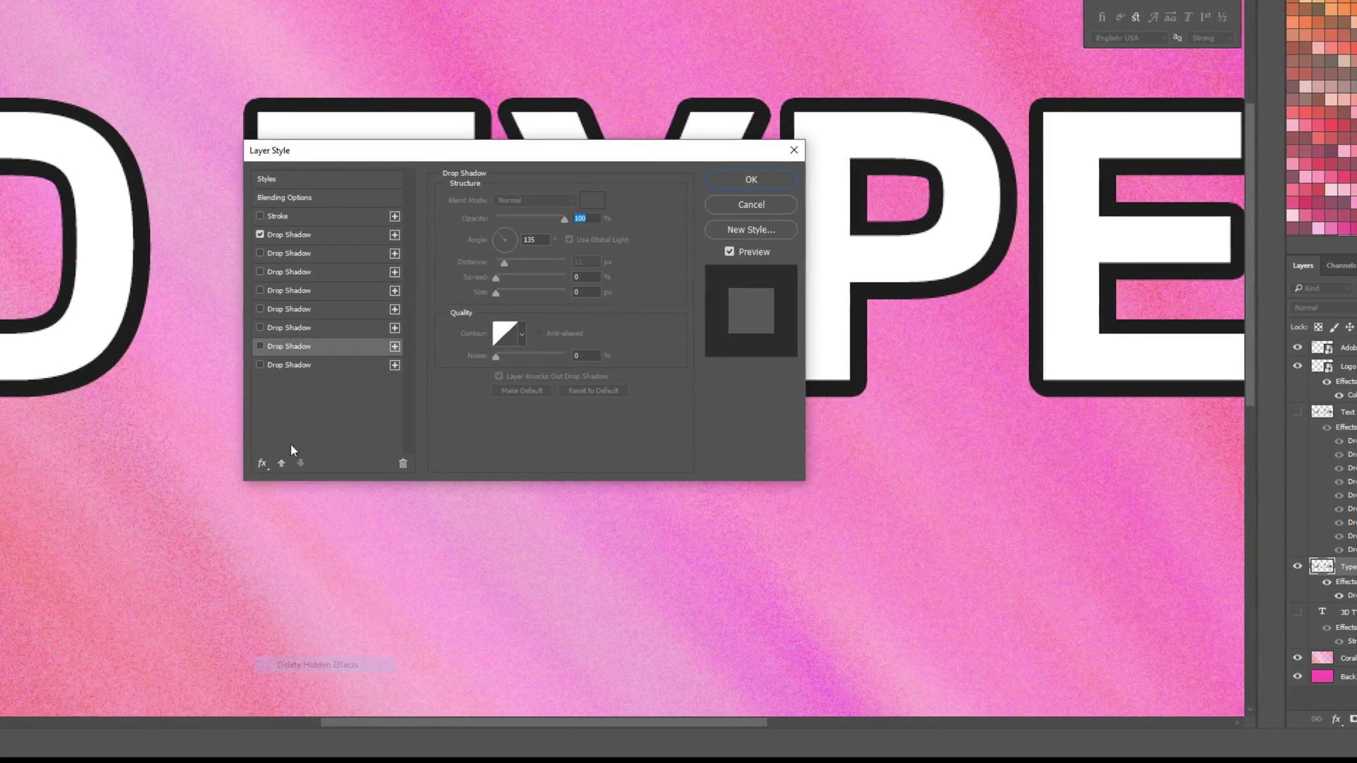
pyautogui.click(592, 203)
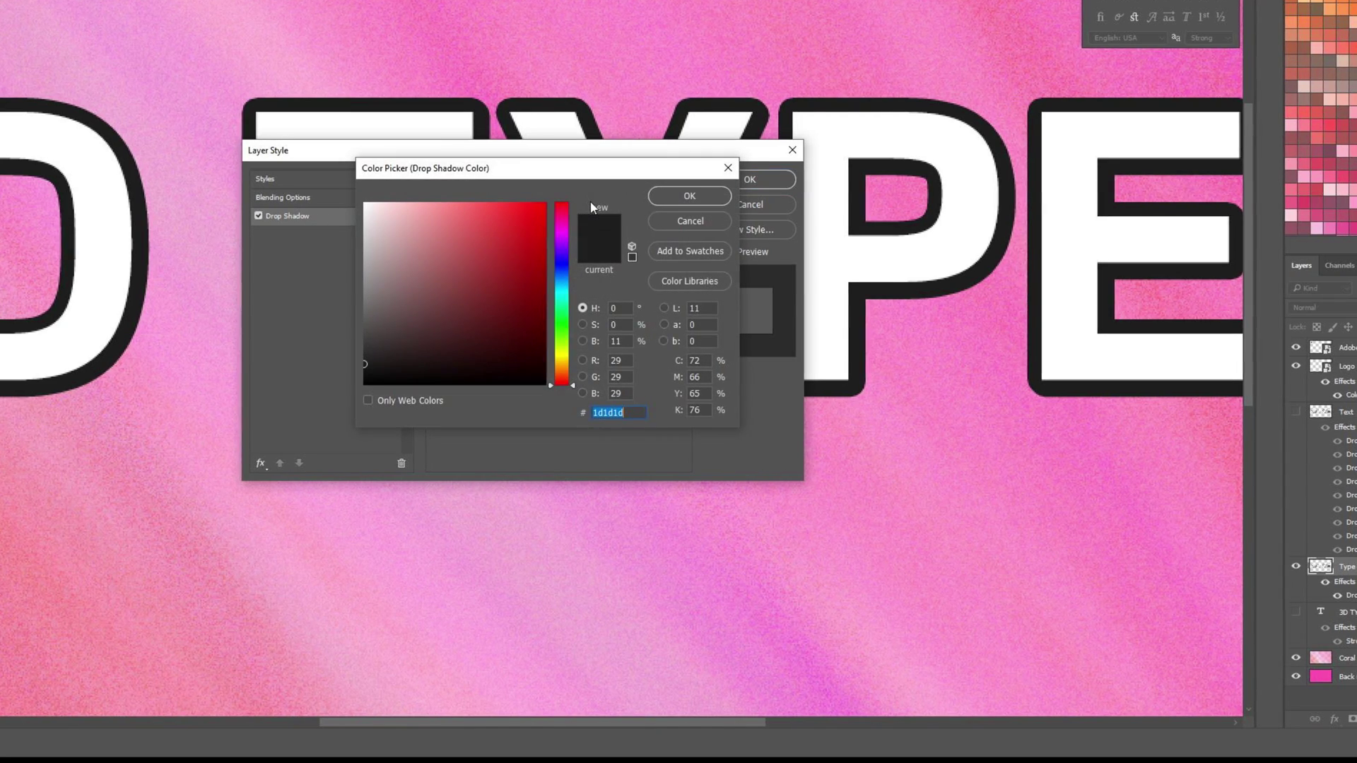
pyautogui.click(675, 201)
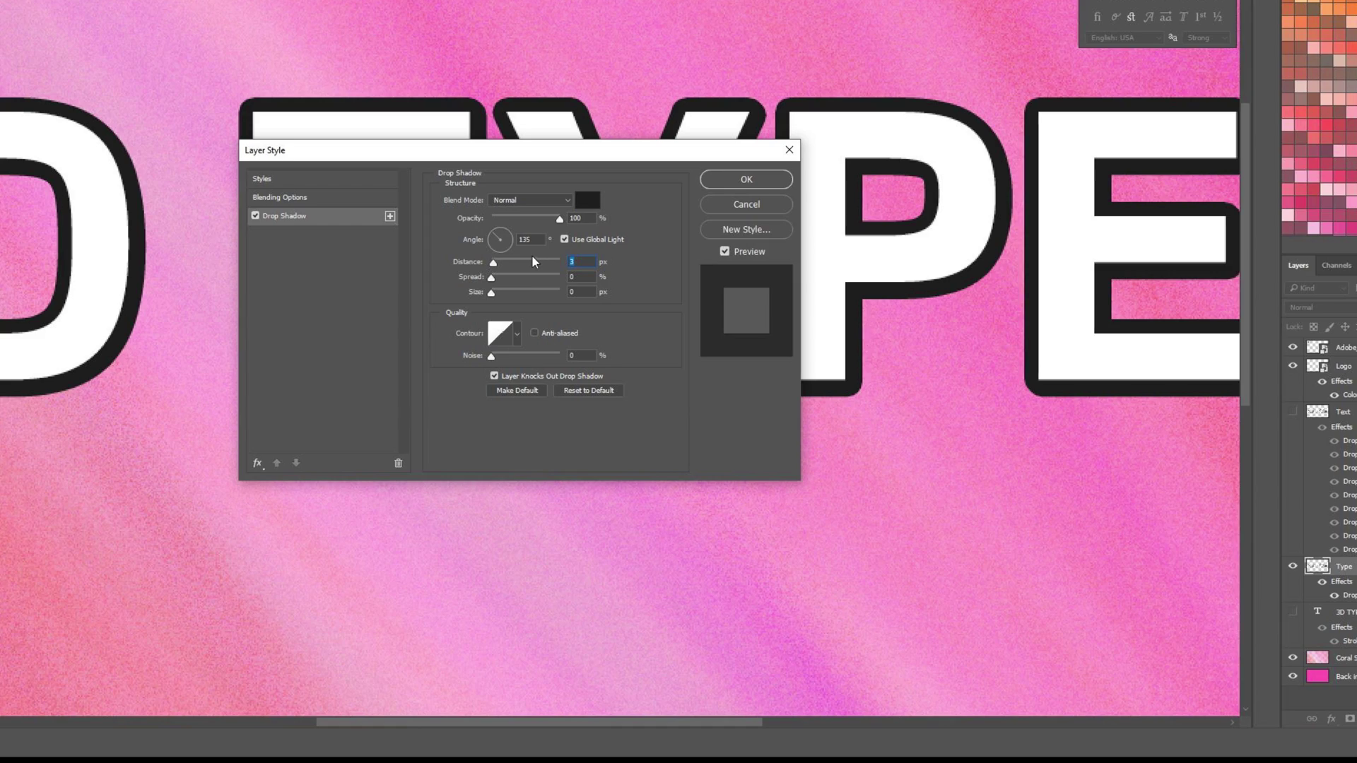
# Test the drop shadow's offset at close range and set its distance to 3 px
pyautogui.hotkey('ctrl', '+')
pyautogui.hotkey('ctrl', '+')
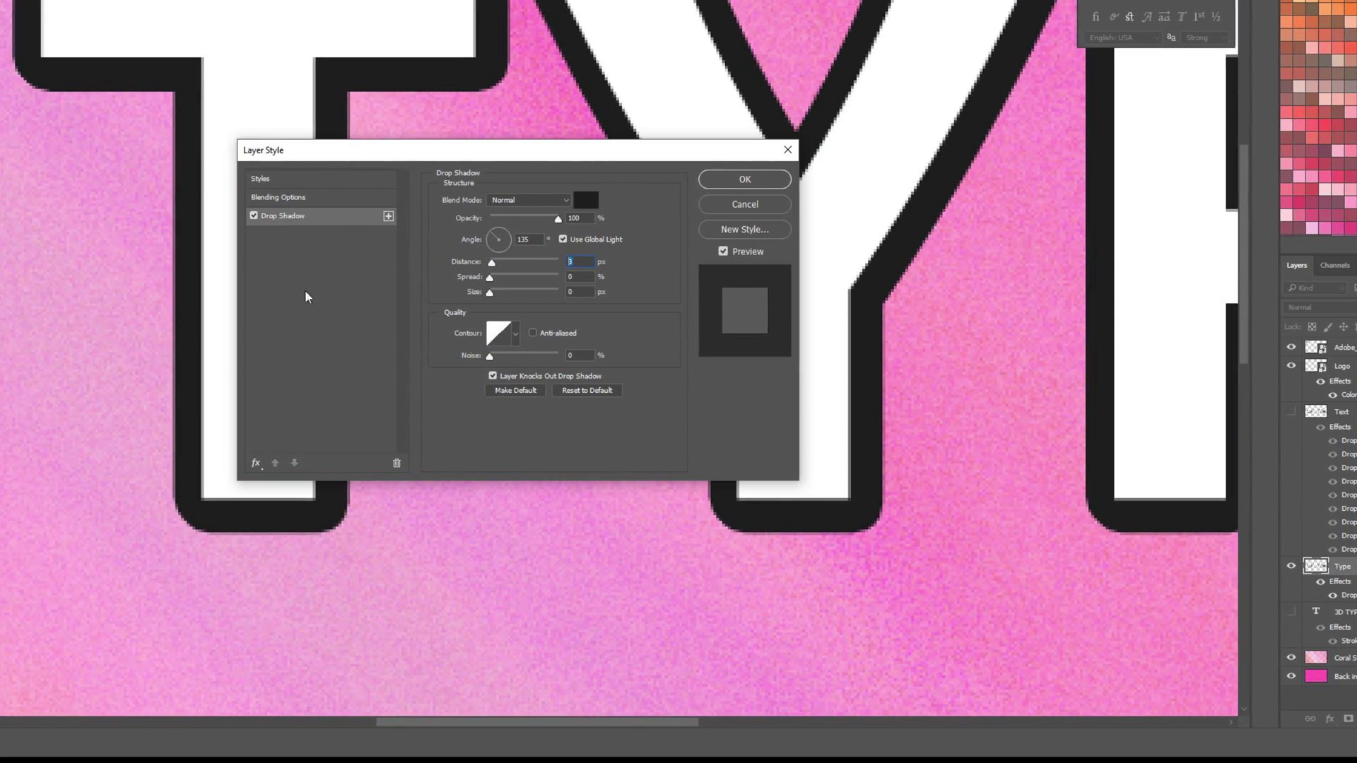
pyautogui.moveTo(492, 262); pyautogui.dragTo(492, 261)
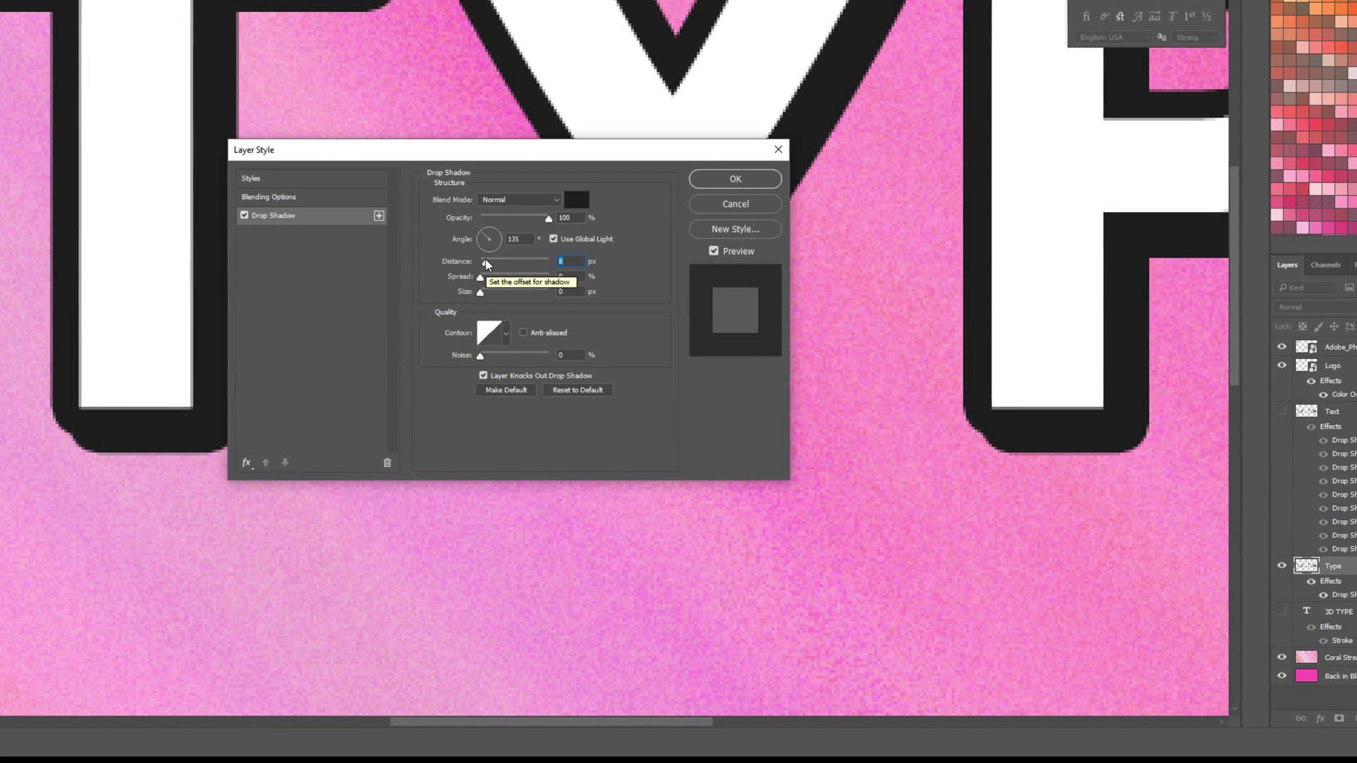
pyautogui.write('3')
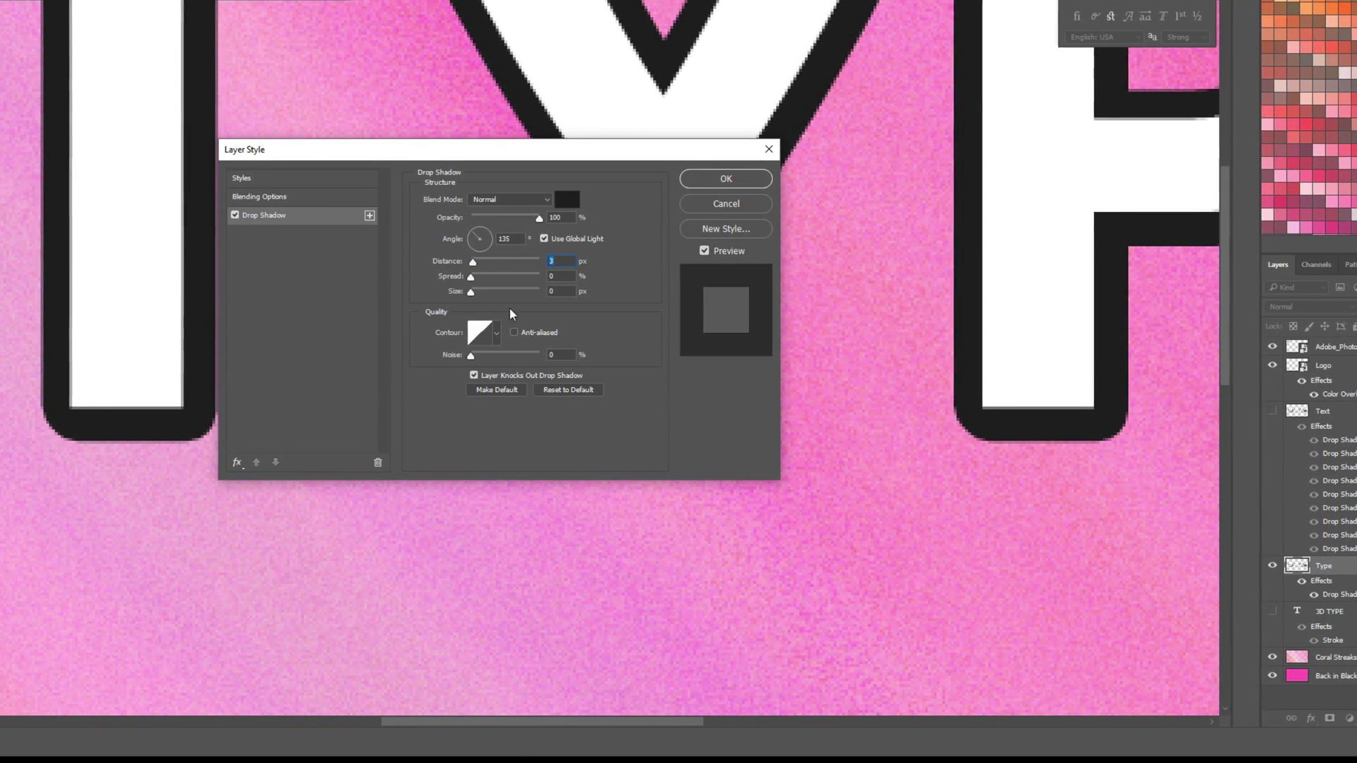
# Toggle the drop shadow off and on repeatedly to compare the lettering with and without it
pyautogui.click(236, 215)
pyautogui.click(233, 215)
pyautogui.click(233, 214)
pyautogui.click(232, 215)
pyautogui.click(232, 215)
pyautogui.click(231, 215)
pyautogui.click(231, 214)
pyautogui.click(231, 214)
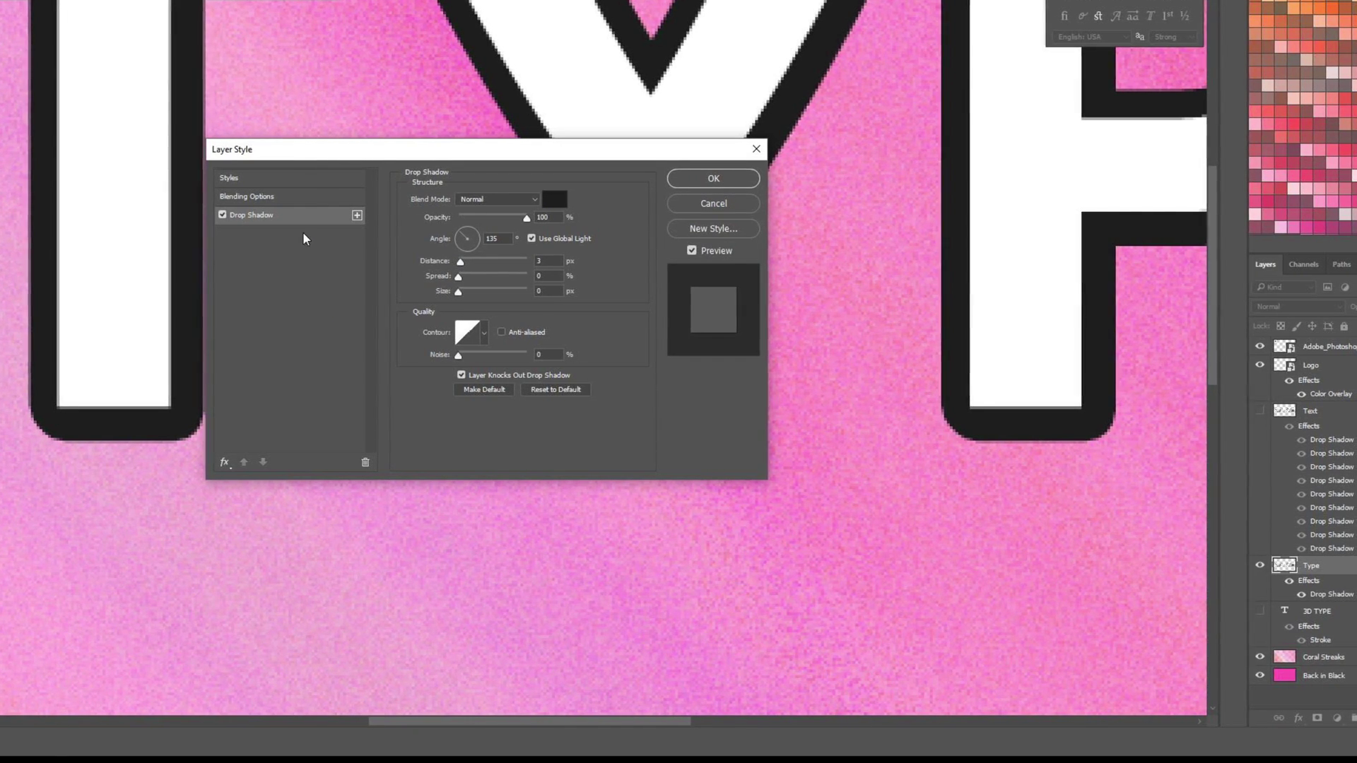
# Add a second Drop Shadow to the Type layer and set its distance to 6 px
pyautogui.click(355, 215)
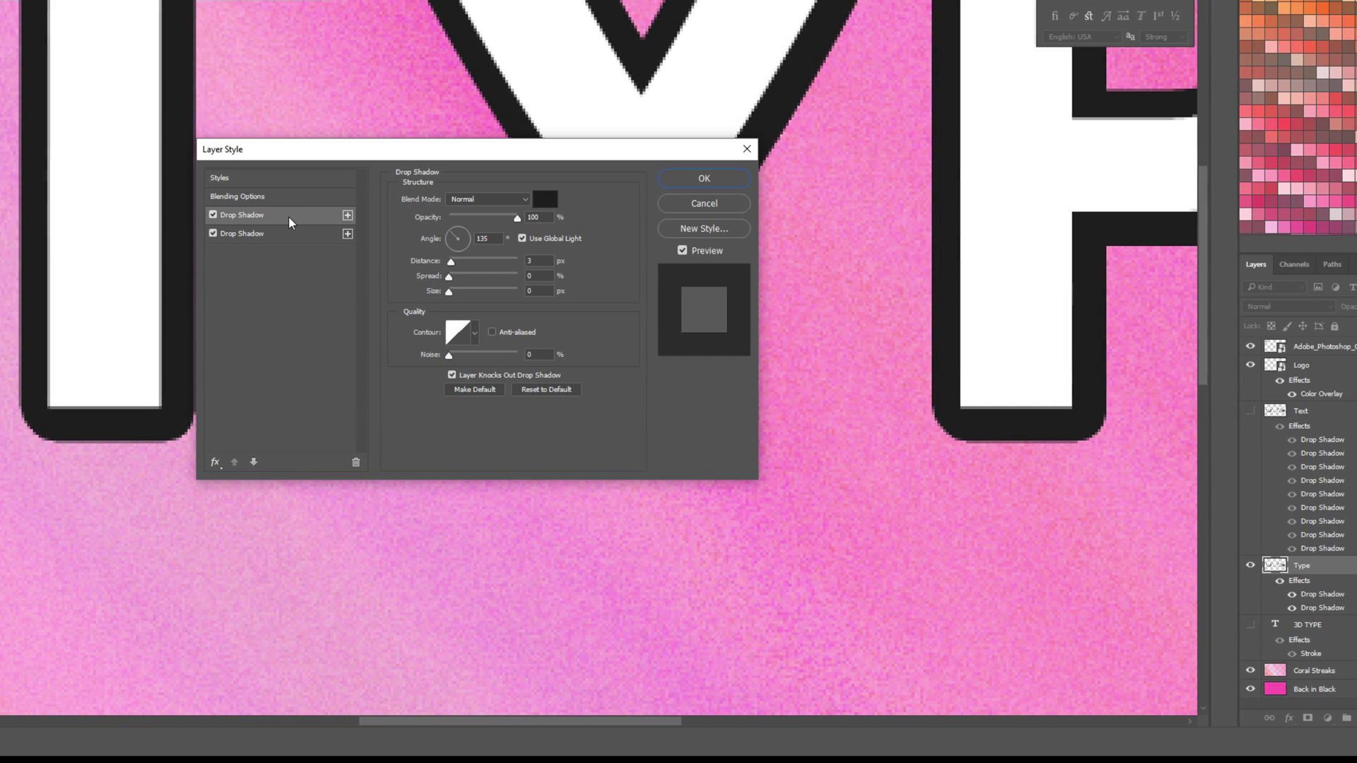
pyautogui.click(278, 234)
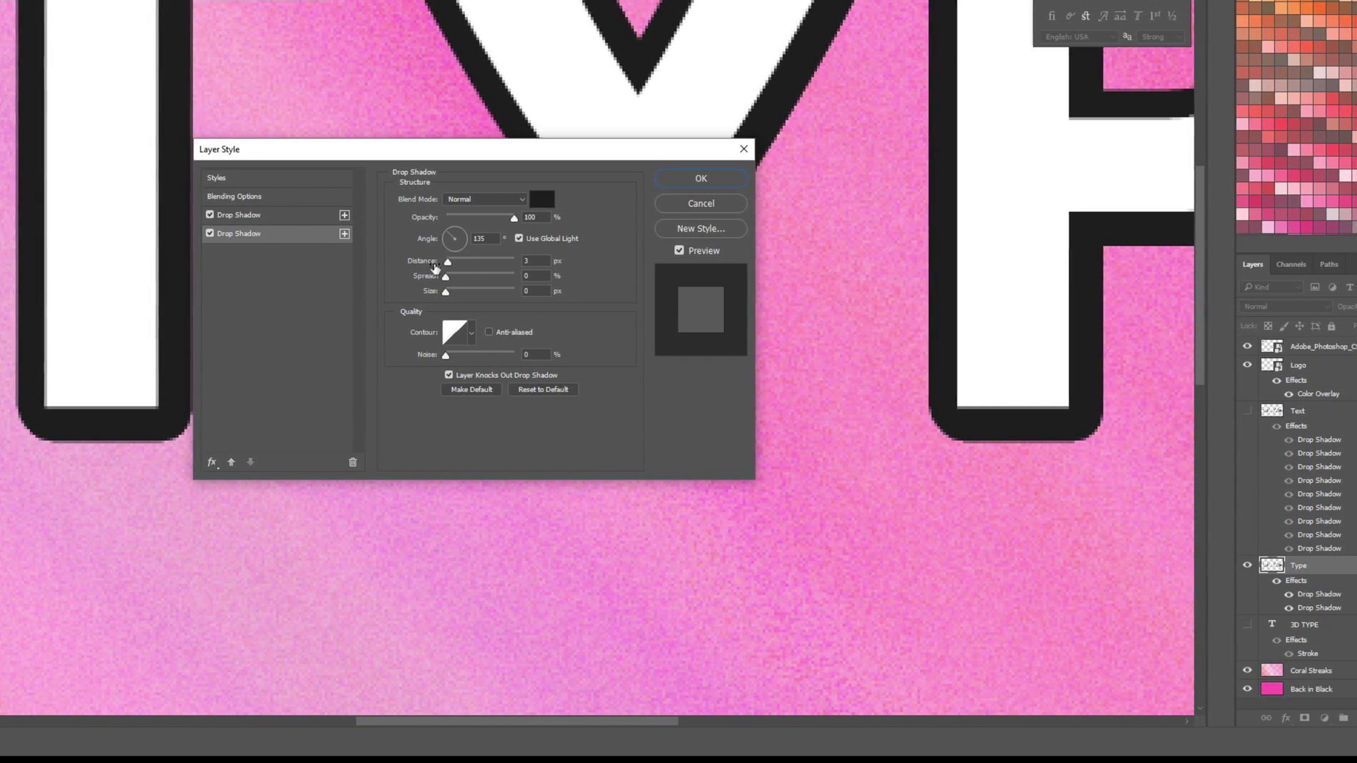
pyautogui.click(527, 260)
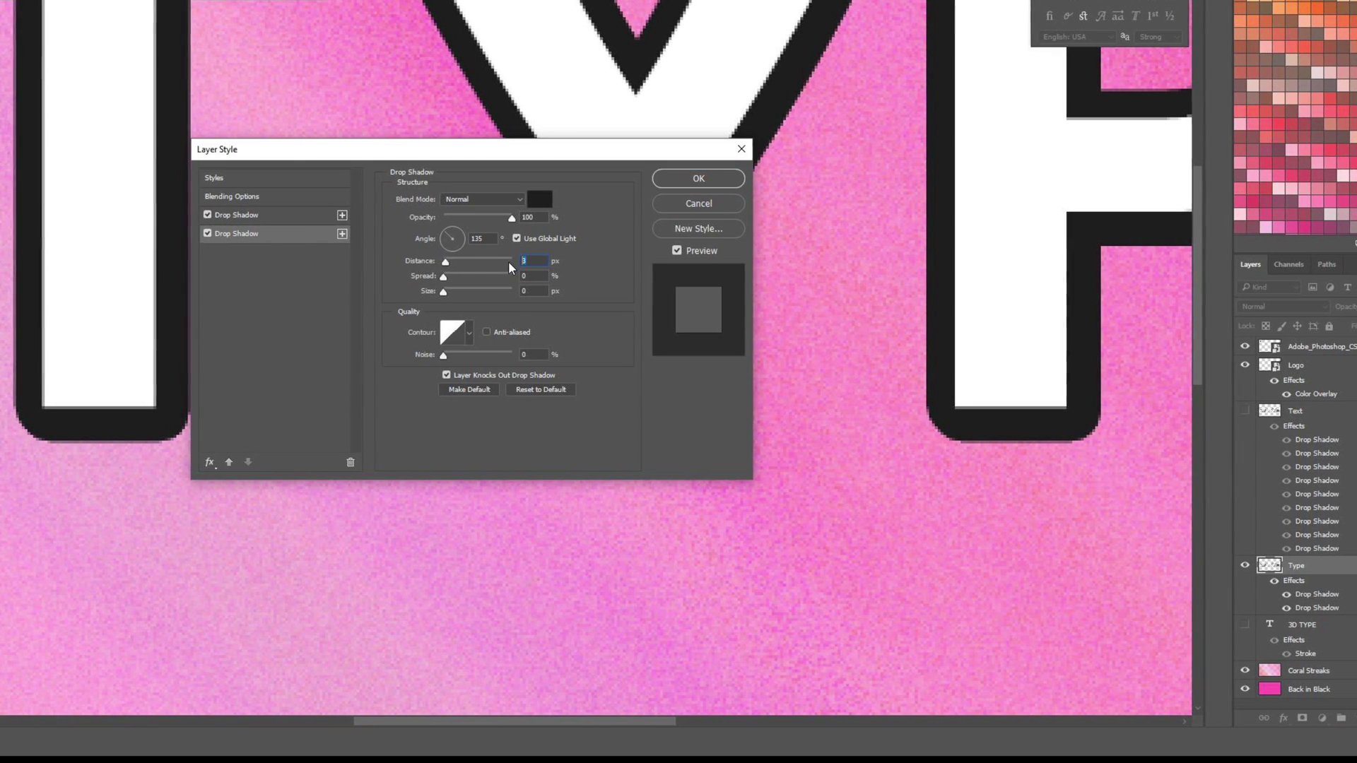
pyautogui.click(299, 213)
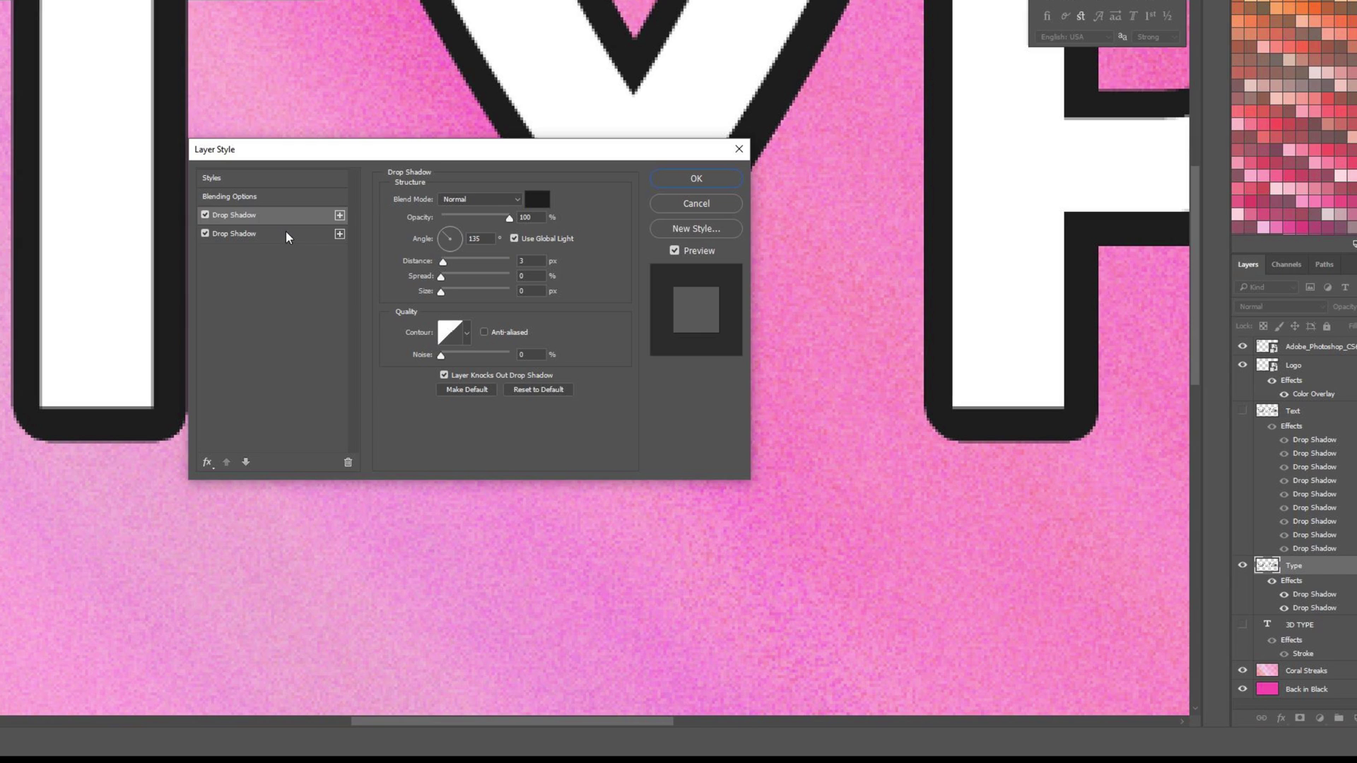
pyautogui.click(286, 231)
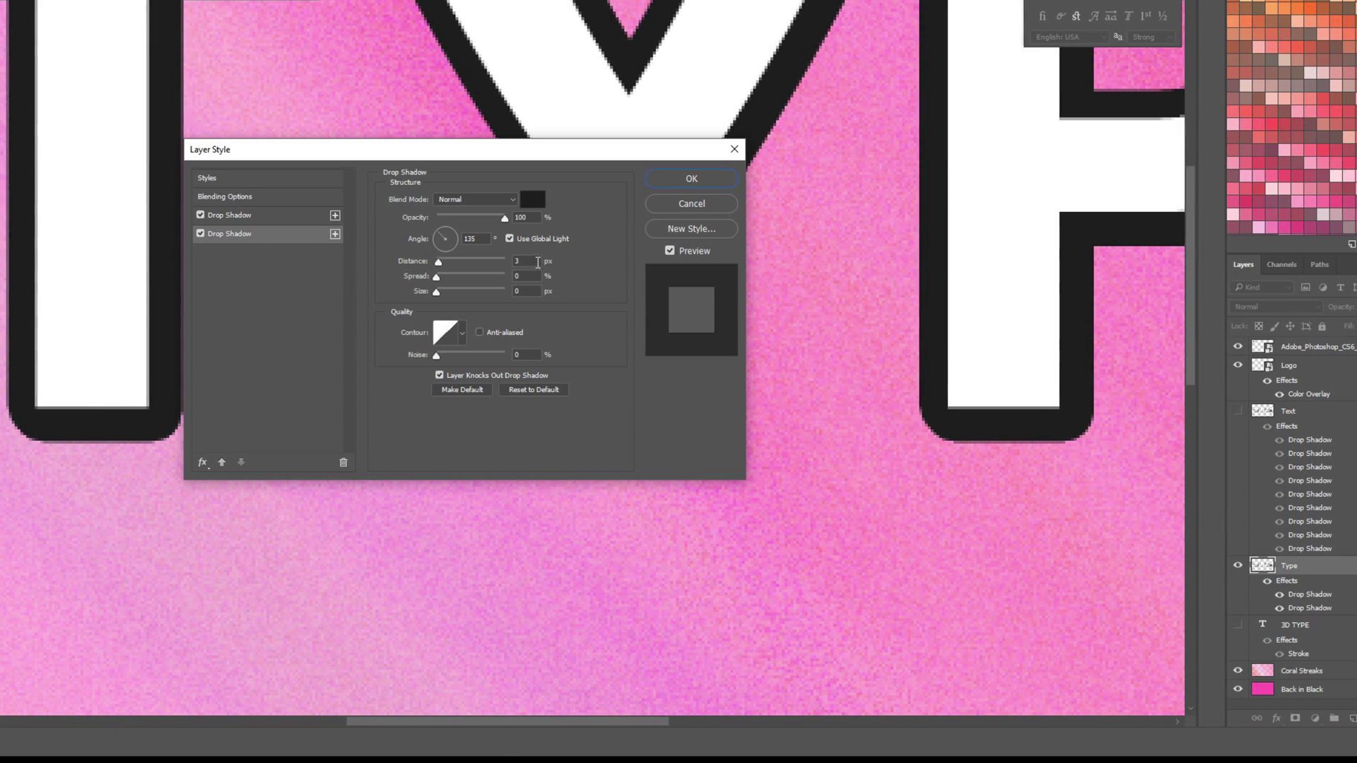
pyautogui.write('6')
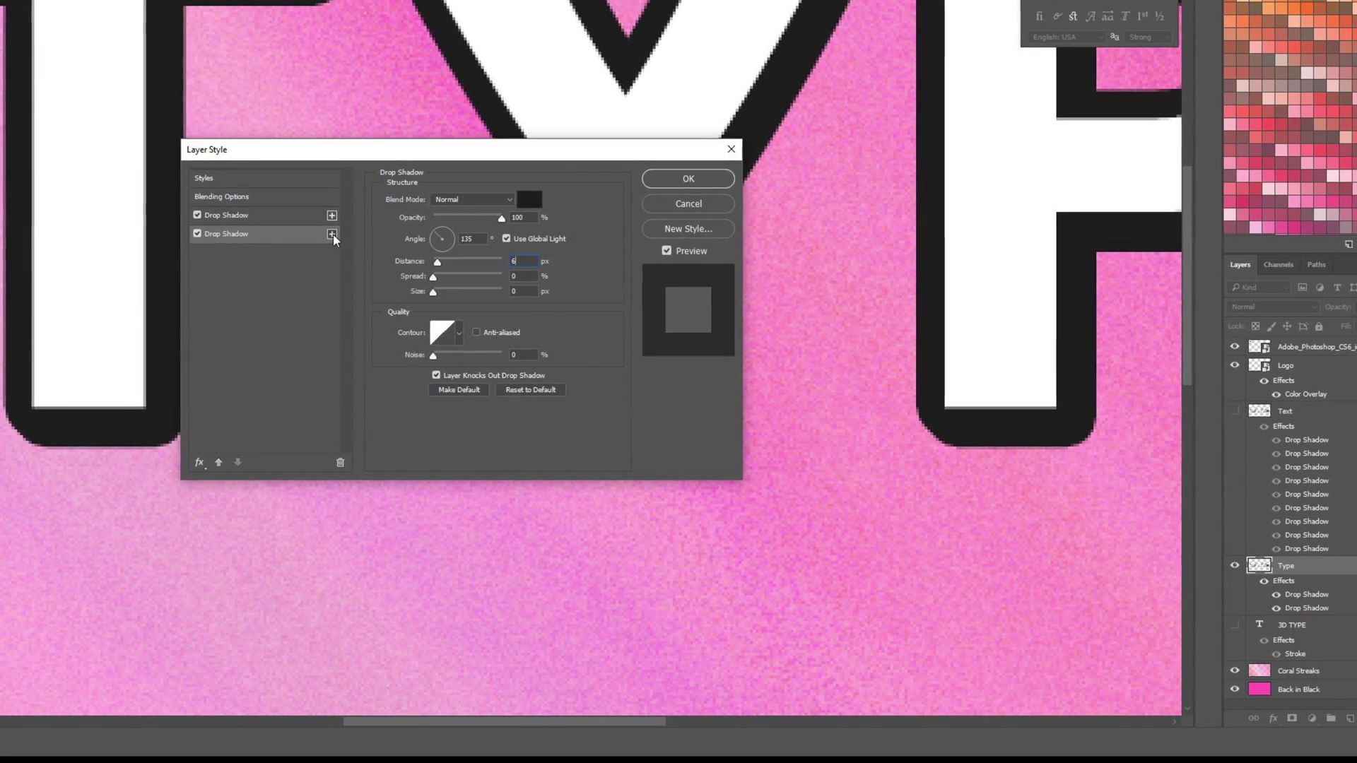
# Add a third Drop Shadow to the Type layer and set its distance to 9 px
pyautogui.click(332, 235)
pyautogui.click(283, 219)
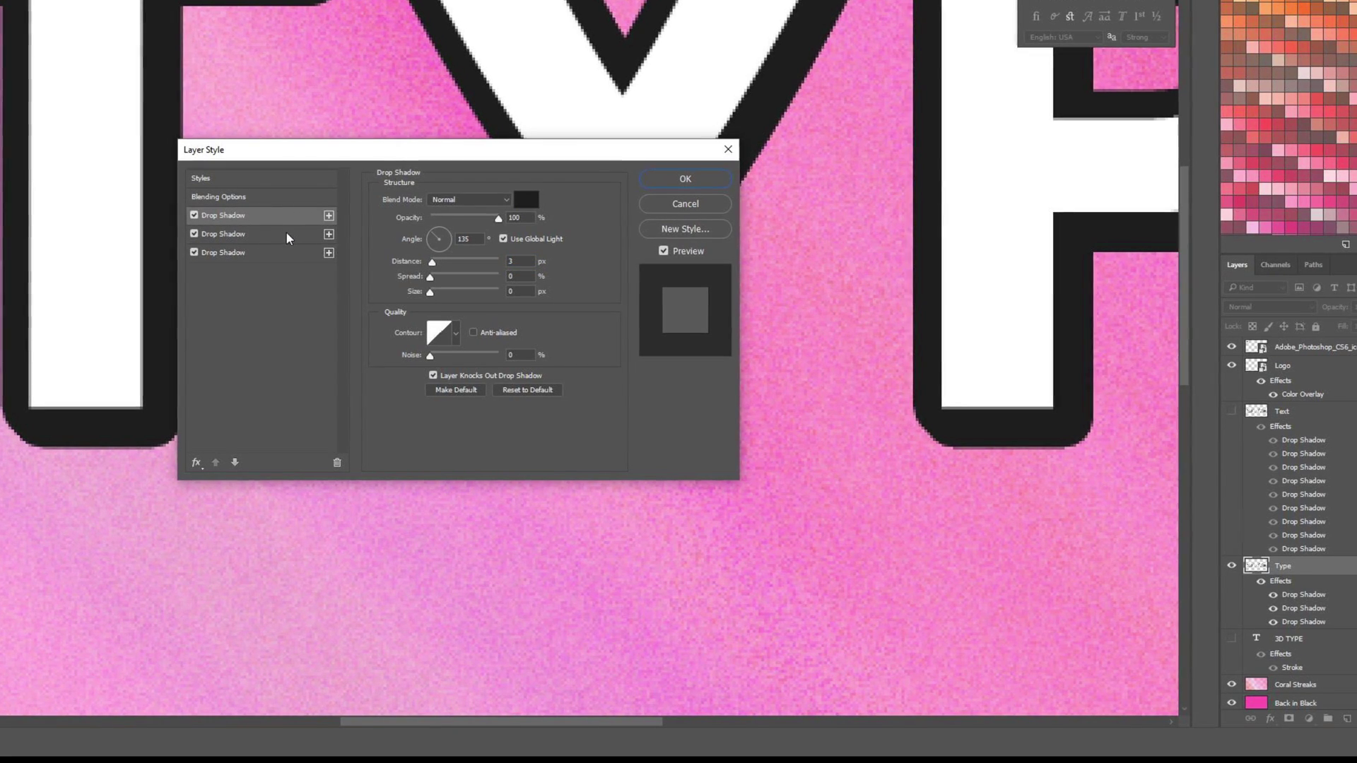
pyautogui.click(286, 232)
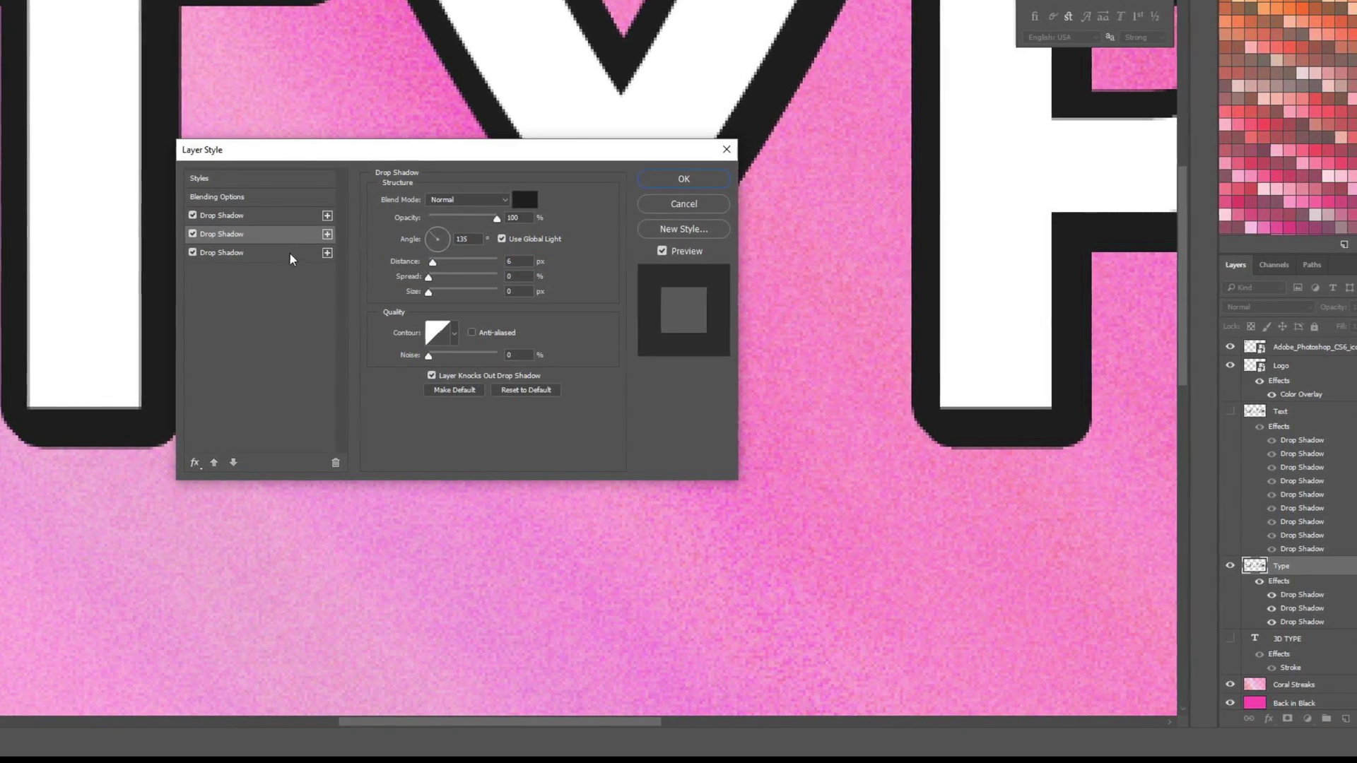
pyautogui.click(288, 219)
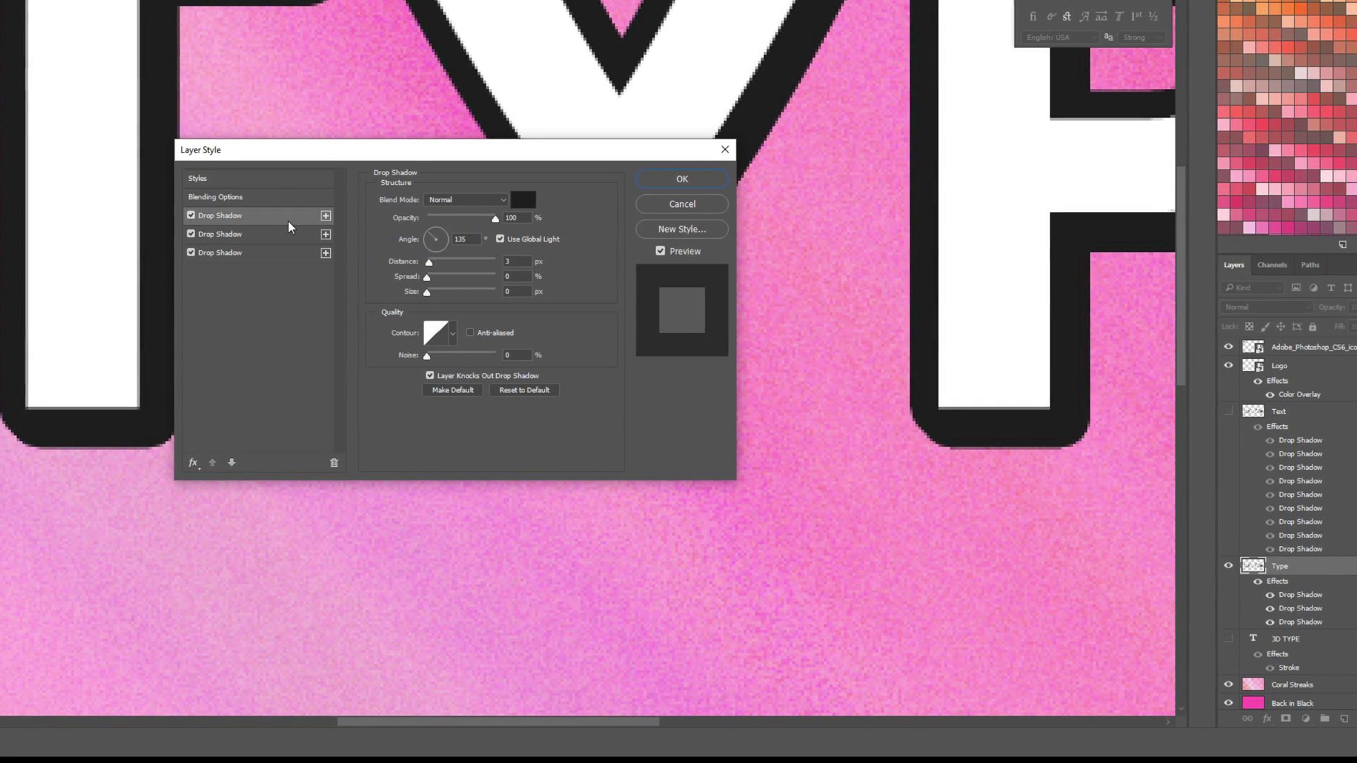
pyautogui.click(283, 235)
pyautogui.click(283, 252)
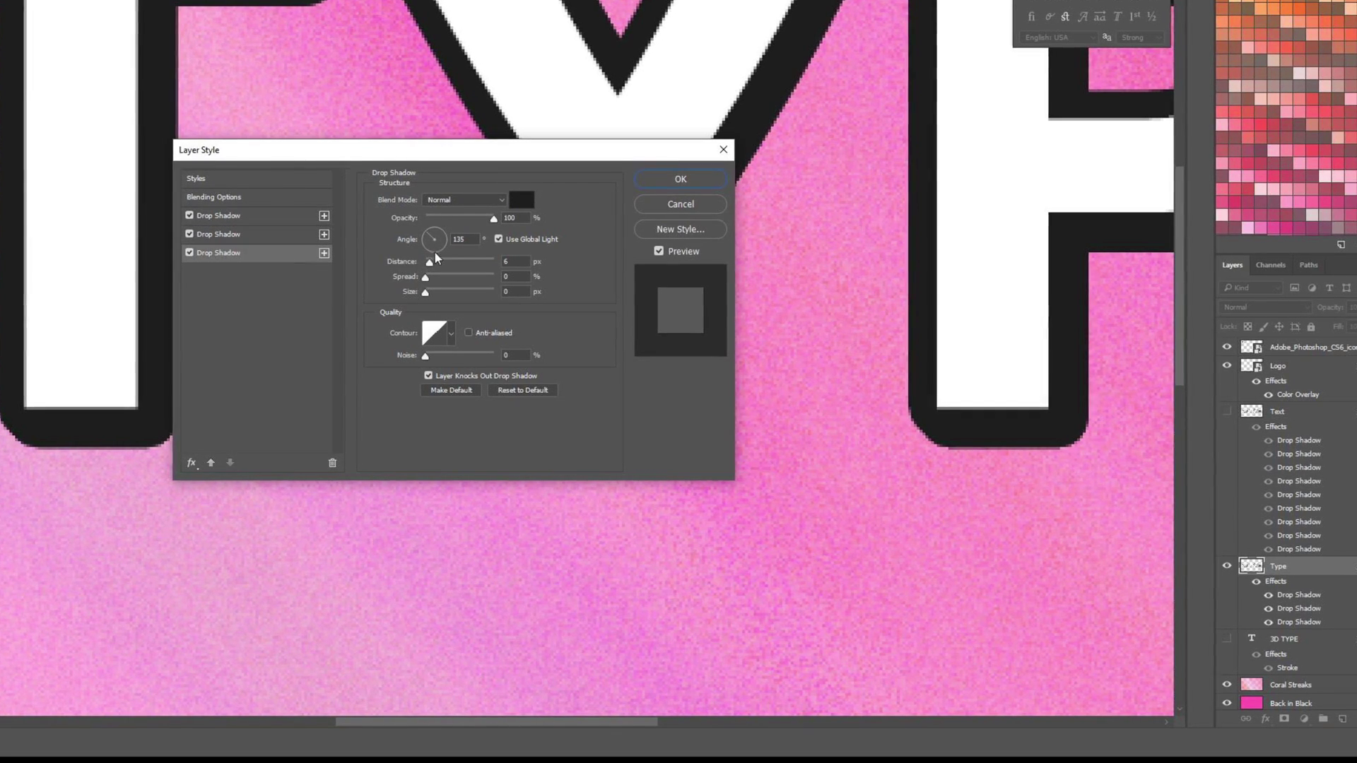
pyautogui.doubleClick(515, 261)
pyautogui.write('9')
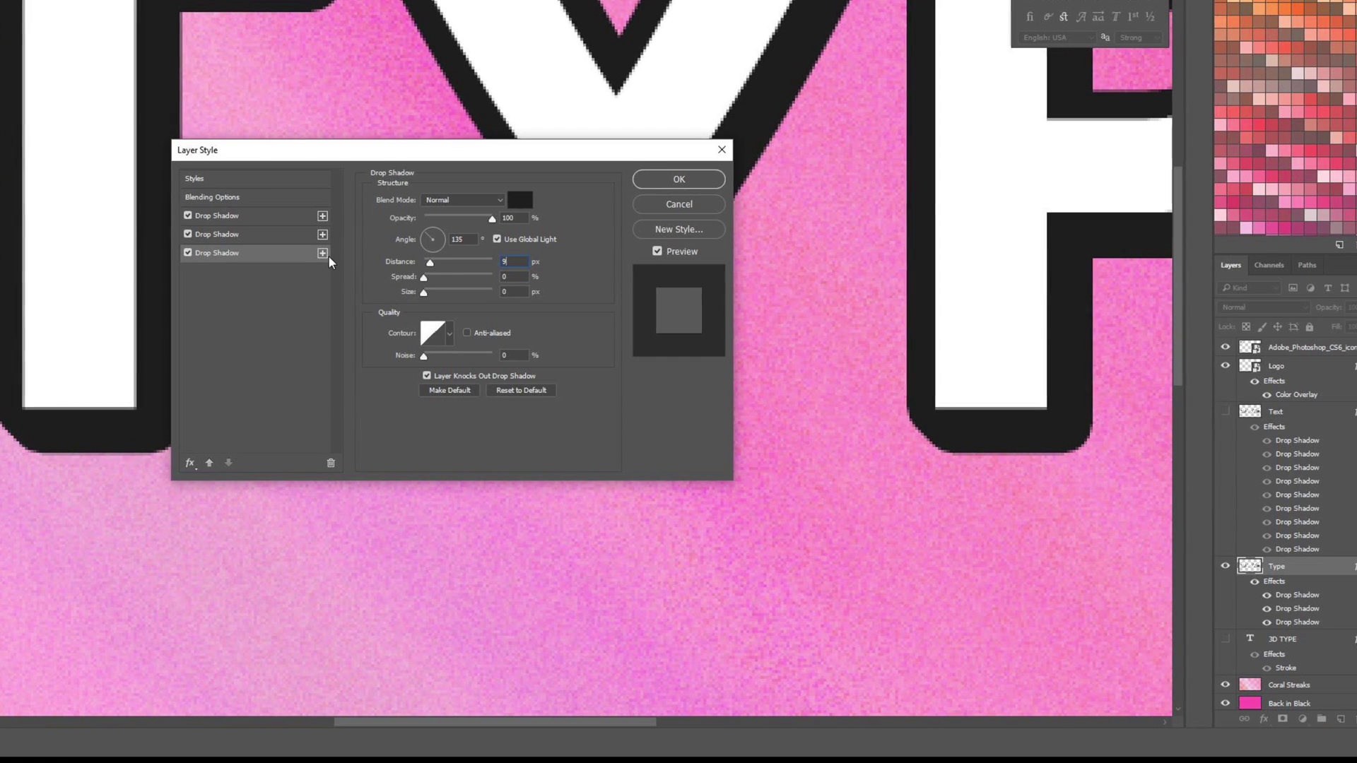
# Add a fourth Drop Shadow to the Type layer and set its distance to 12 px
pyautogui.click(323, 253)
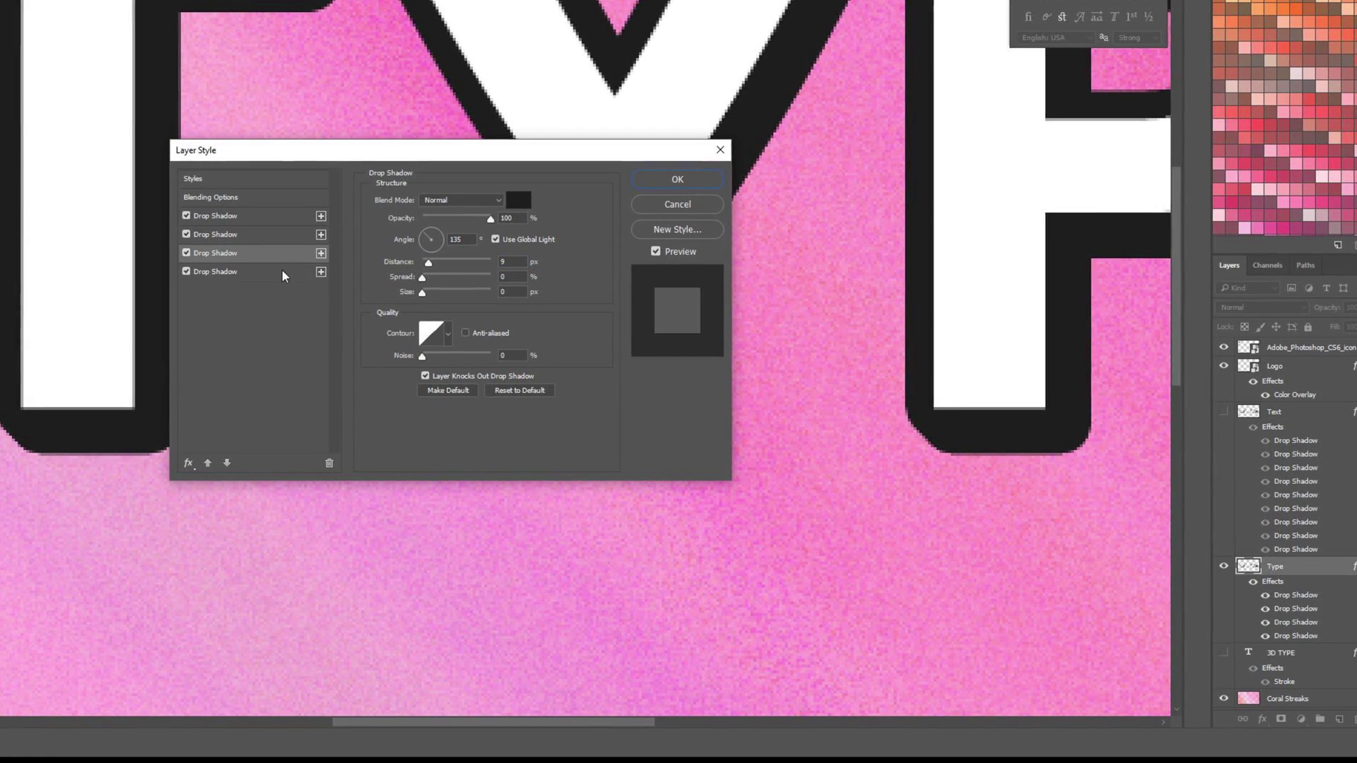
pyautogui.click(282, 271)
pyautogui.click(426, 262)
pyautogui.moveTo(427, 264); pyautogui.dragTo(429, 264)
# Add a fifth Drop Shadow with a distance of 15 px and a sixth with a distance of 18 px
pyautogui.click(318, 274)
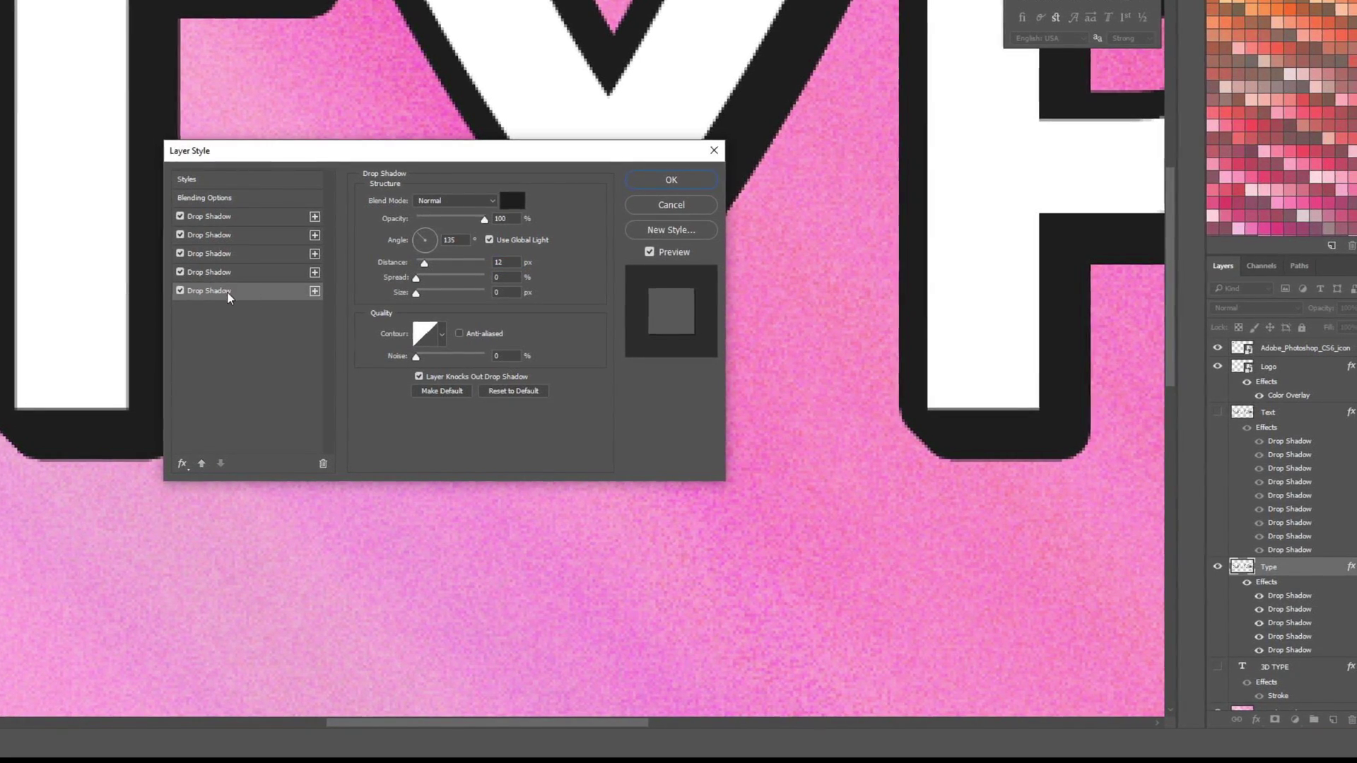
pyautogui.moveTo(424, 263); pyautogui.dragTo(426, 264)
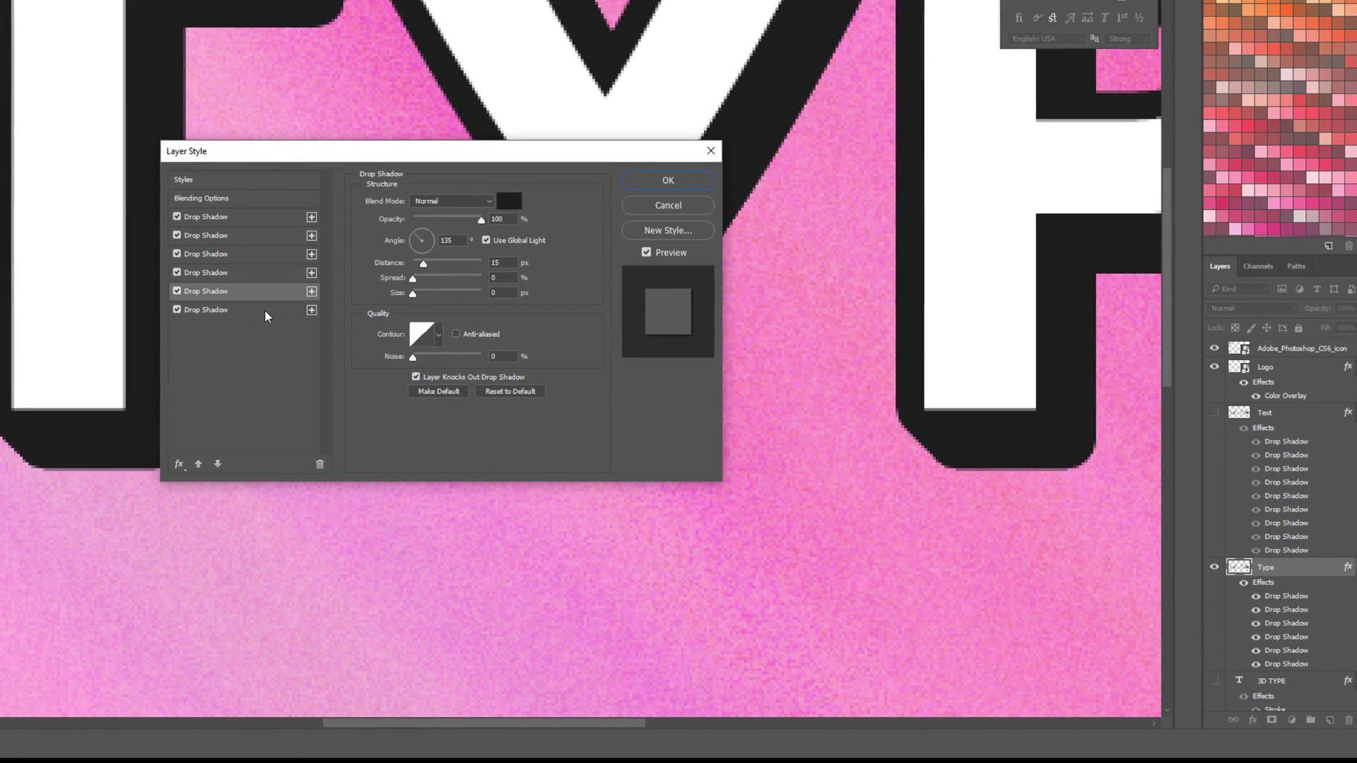
pyautogui.click(313, 291)
pyautogui.moveTo(423, 264); pyautogui.dragTo(425, 264)
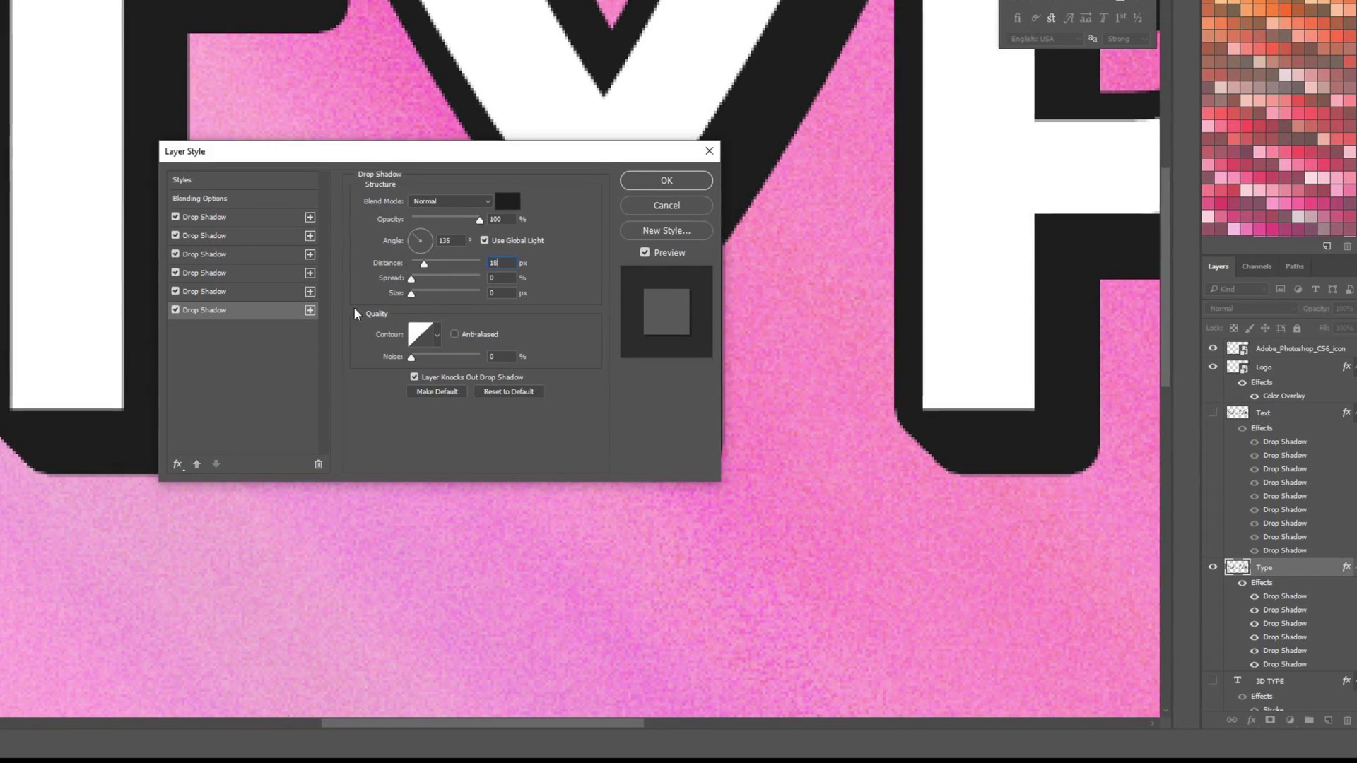
# Add a seventh Drop Shadow with a distance of 21 px and an eighth one step farther in the same progression
pyautogui.click(311, 310)
pyautogui.click(282, 327)
pyautogui.moveTo(423, 263); pyautogui.dragTo(424, 264)
pyautogui.click(308, 329)
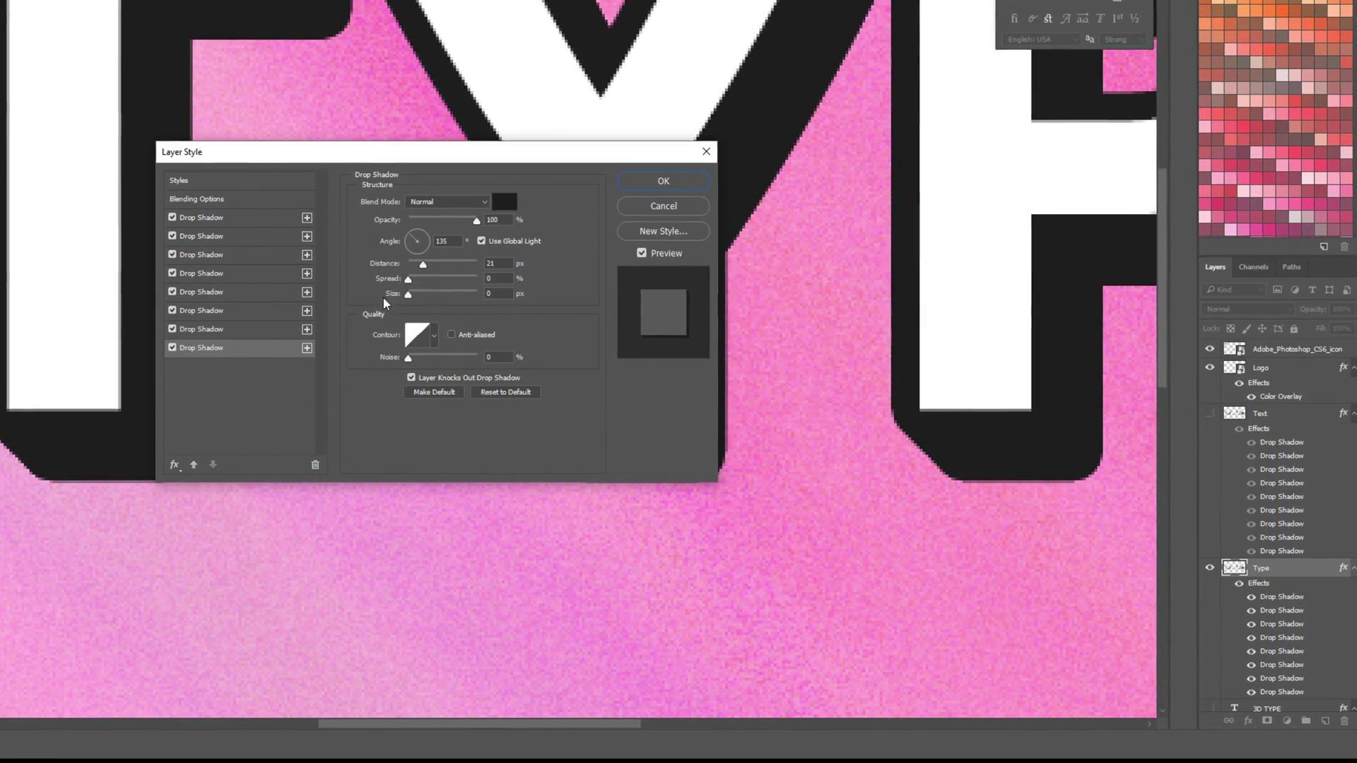
pyautogui.moveTo(422, 264); pyautogui.dragTo(425, 263)
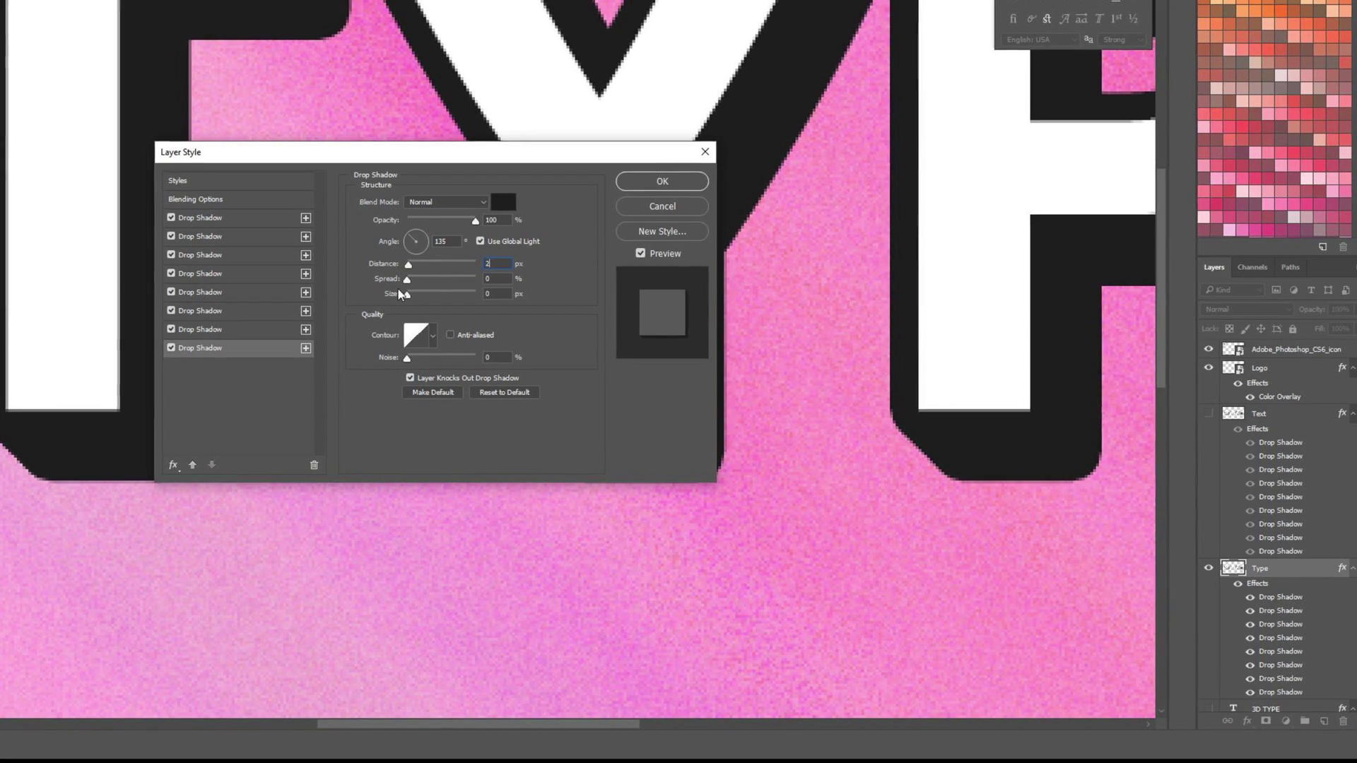
# Add a ninth Drop Shadow with a distance of 27 px and apply the layer style to the Type layer
pyautogui.click(306, 348)
pyautogui.doubleClick(489, 264)
pyautogui.write('27')
pyautogui.click(486, 283)
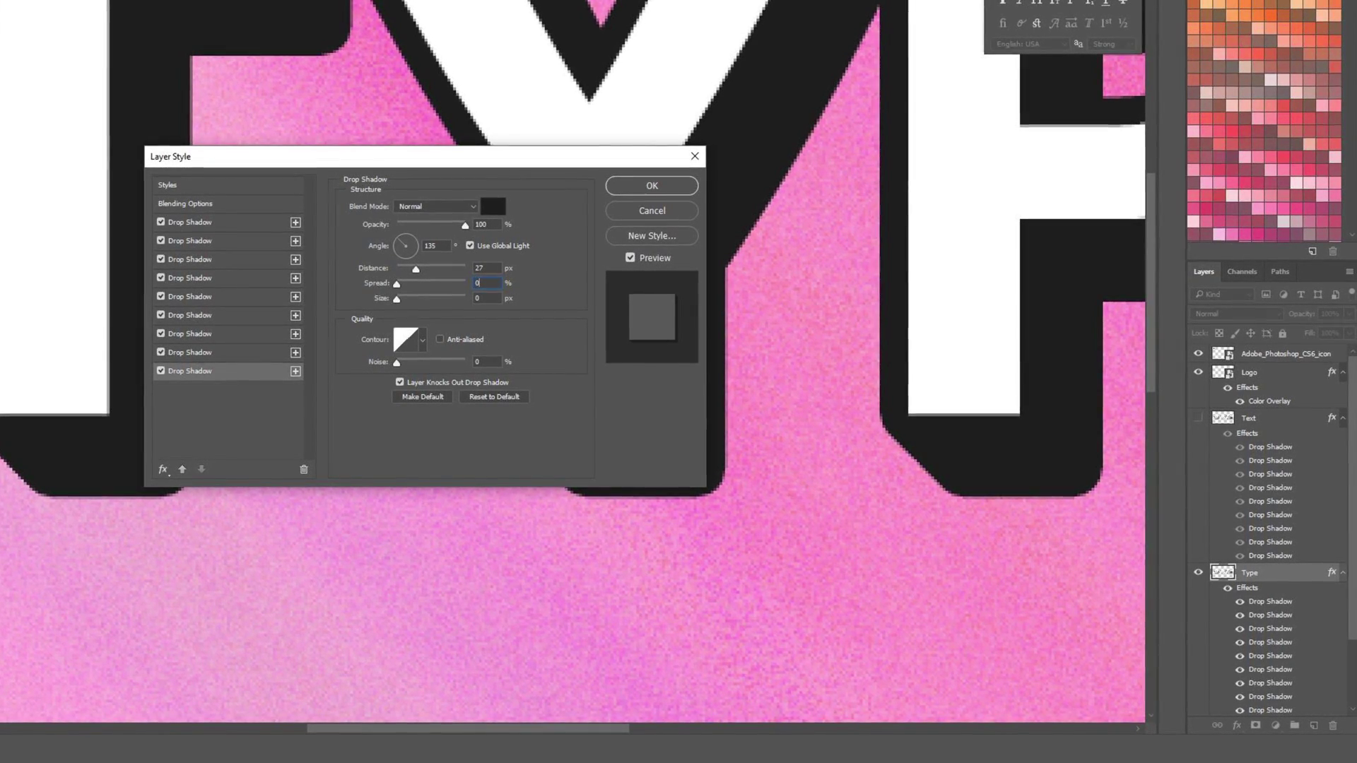
pyautogui.click(652, 187)
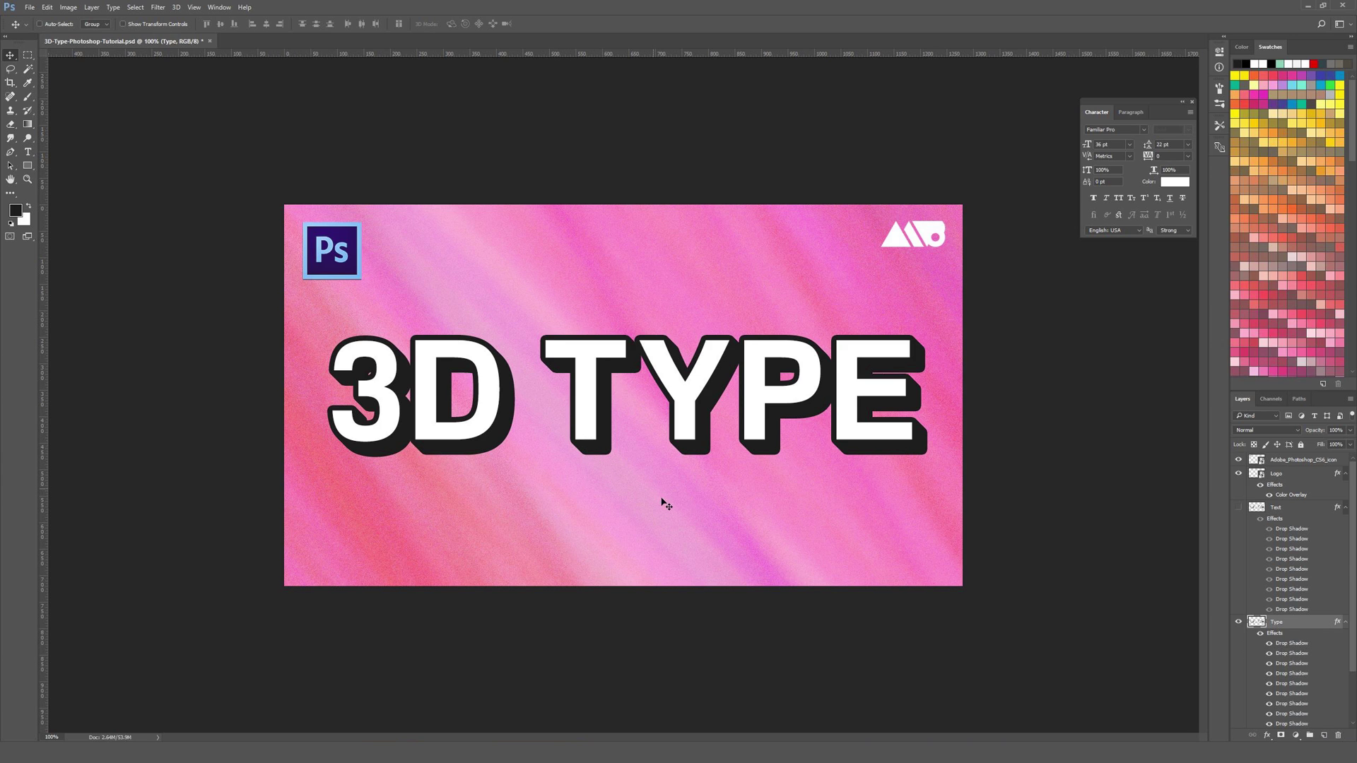
# Collapse the effects list of the hidden Text layer
pyautogui.scroll(-2, 1238, 562)
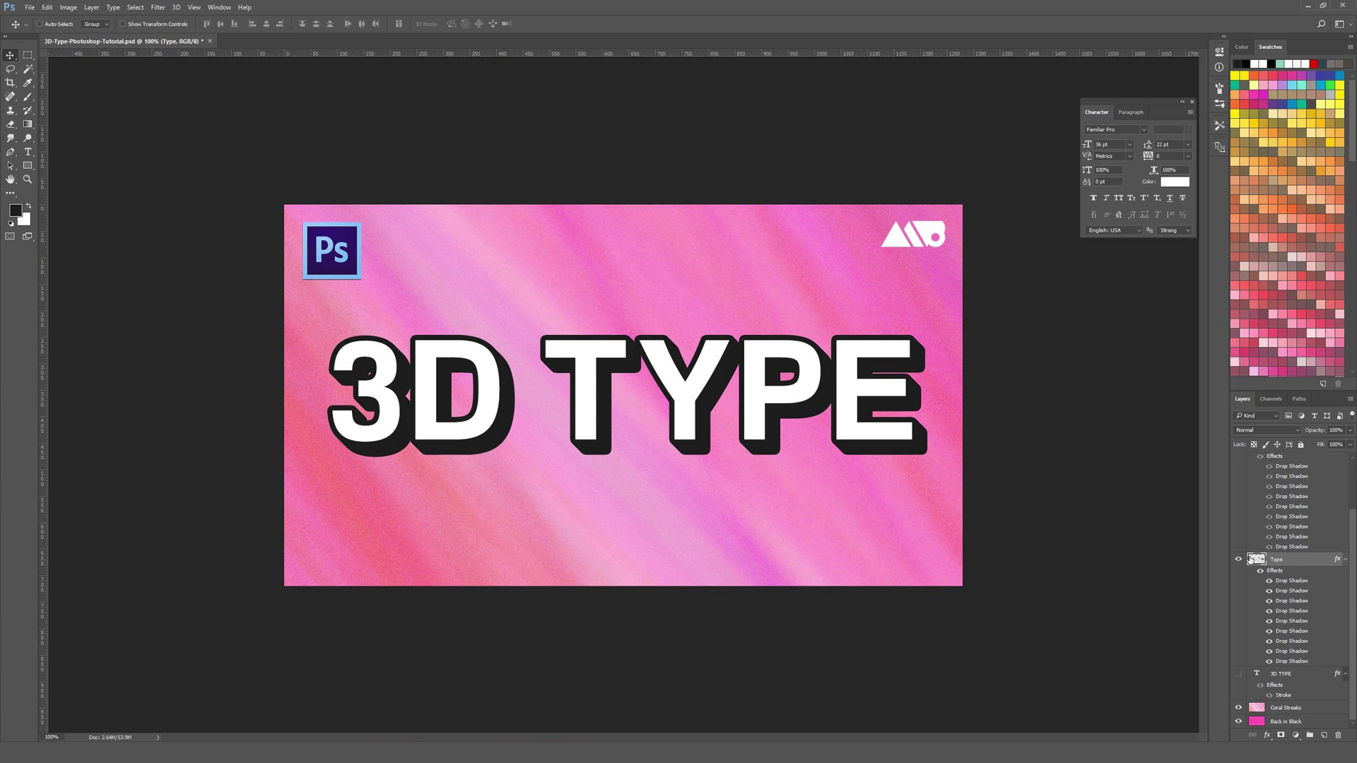
pyautogui.scroll(2, 1305, 511)
pyautogui.click(1344, 501)
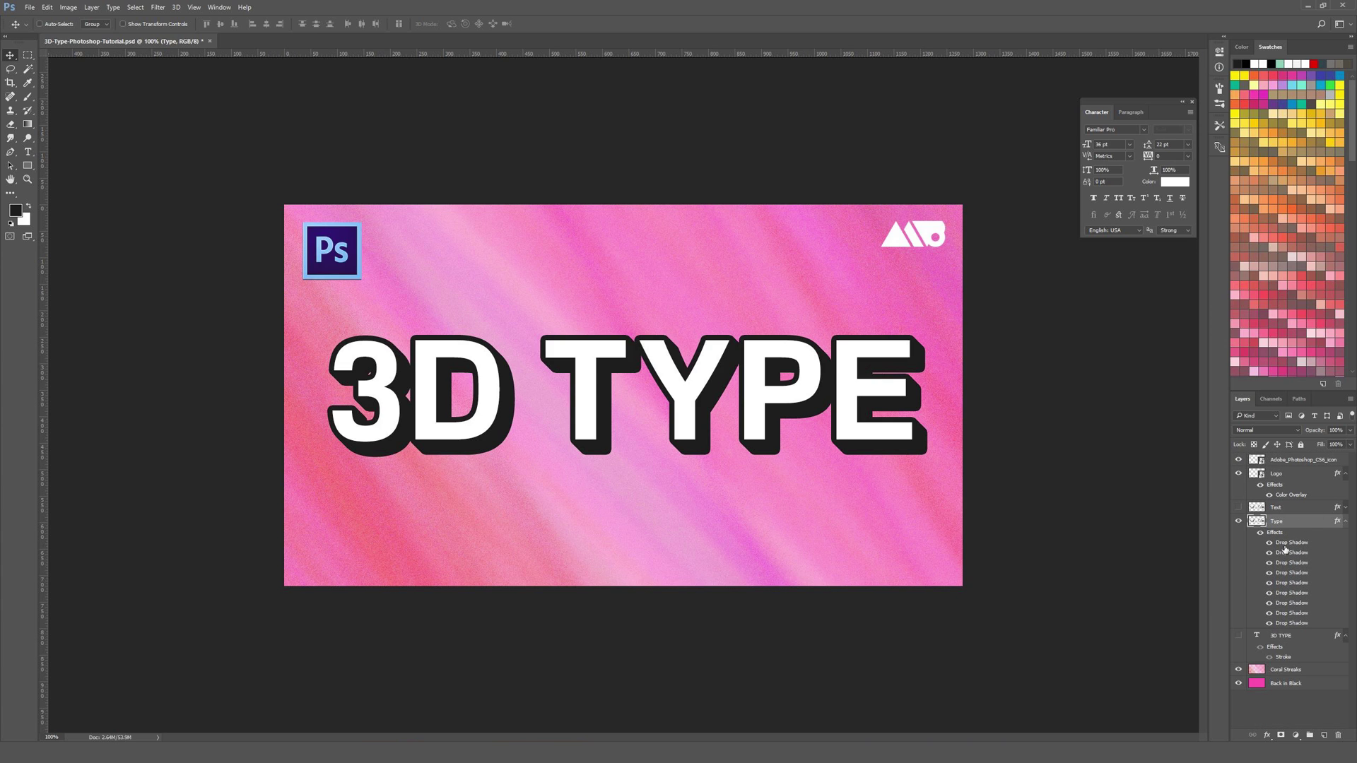